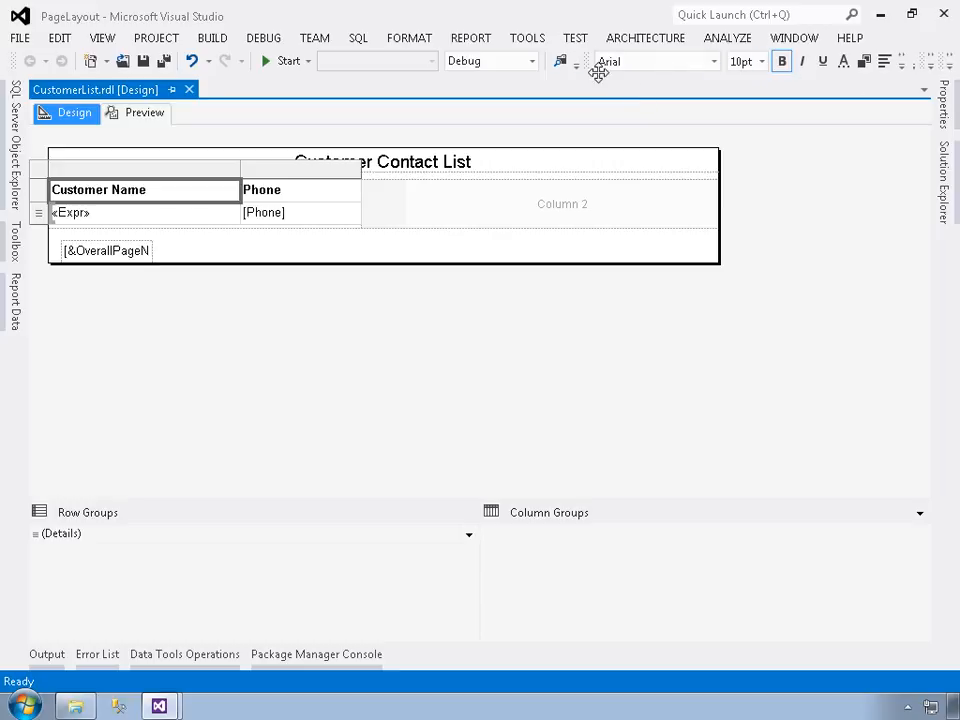
# Step: Move the report formatting and report border toolbars onto a second toolbar row so all their controls show
pyautogui.moveTo(598, 70); pyautogui.dragTo(203, 105)
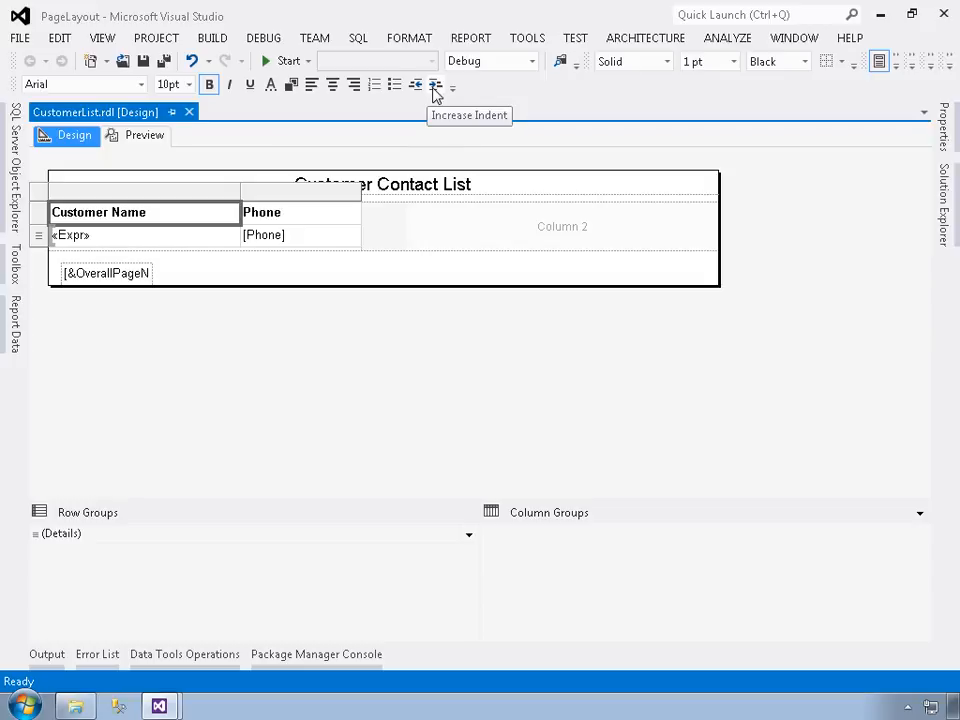
pyautogui.moveTo(599, 76); pyautogui.dragTo(602, 86)
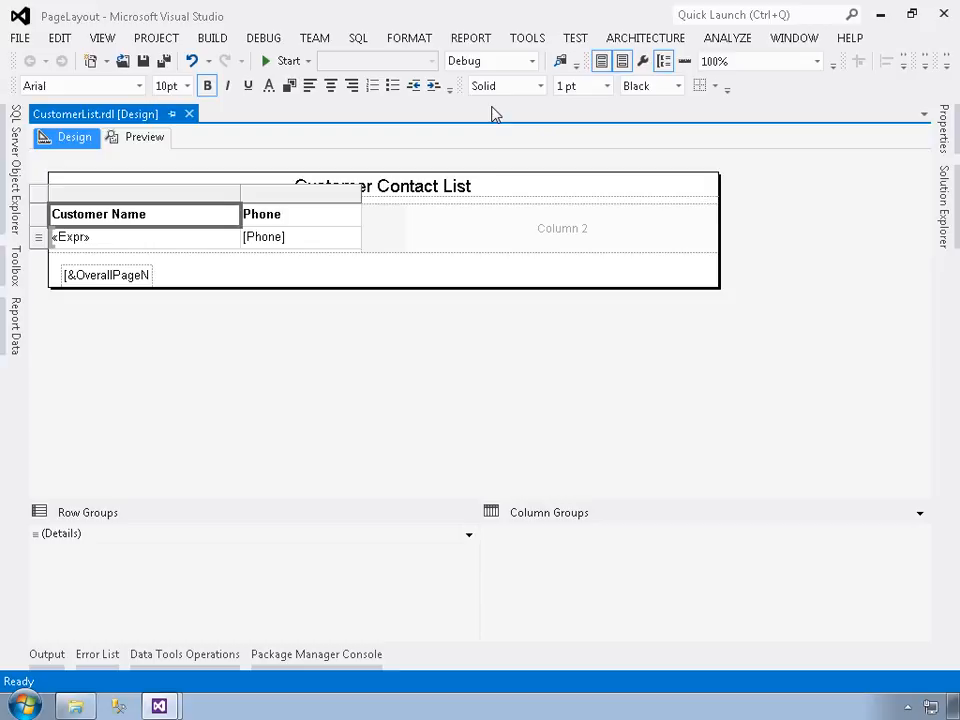
# Step: Examine the border line styles and the border side options available for the Customer Name heading cell
pyautogui.click(541, 87)
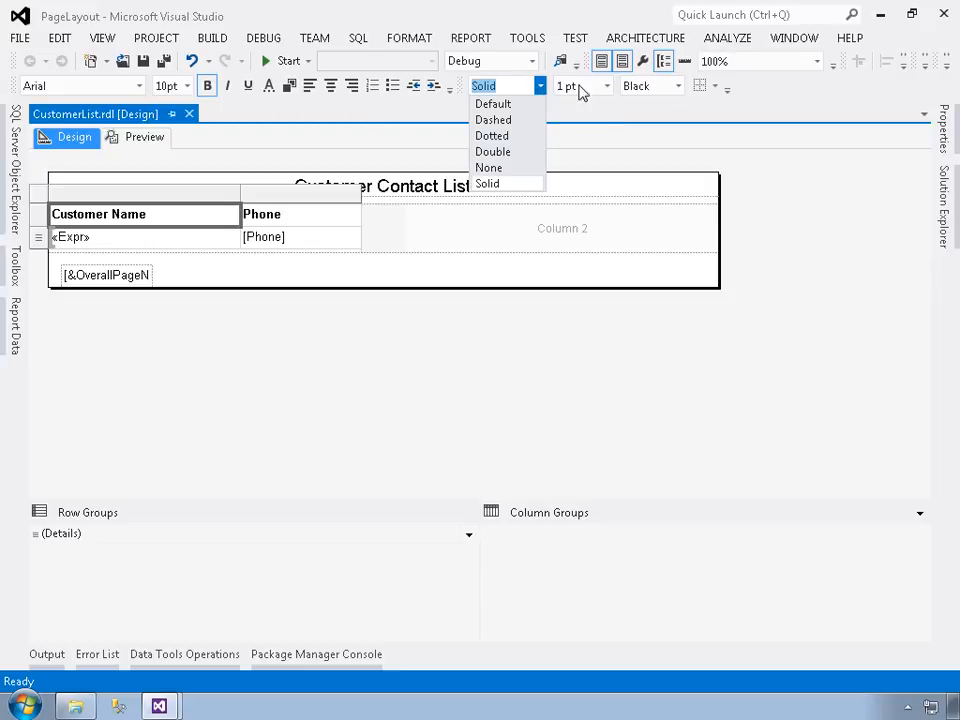
pyautogui.click(718, 90)
pyautogui.click(718, 90)
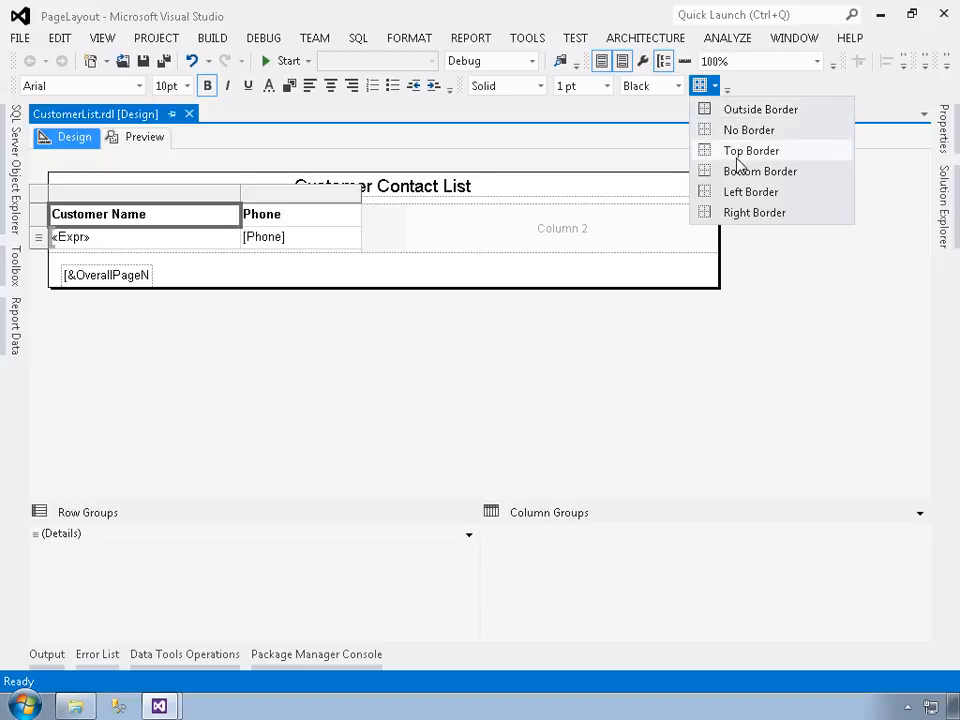
pyautogui.click(638, 119)
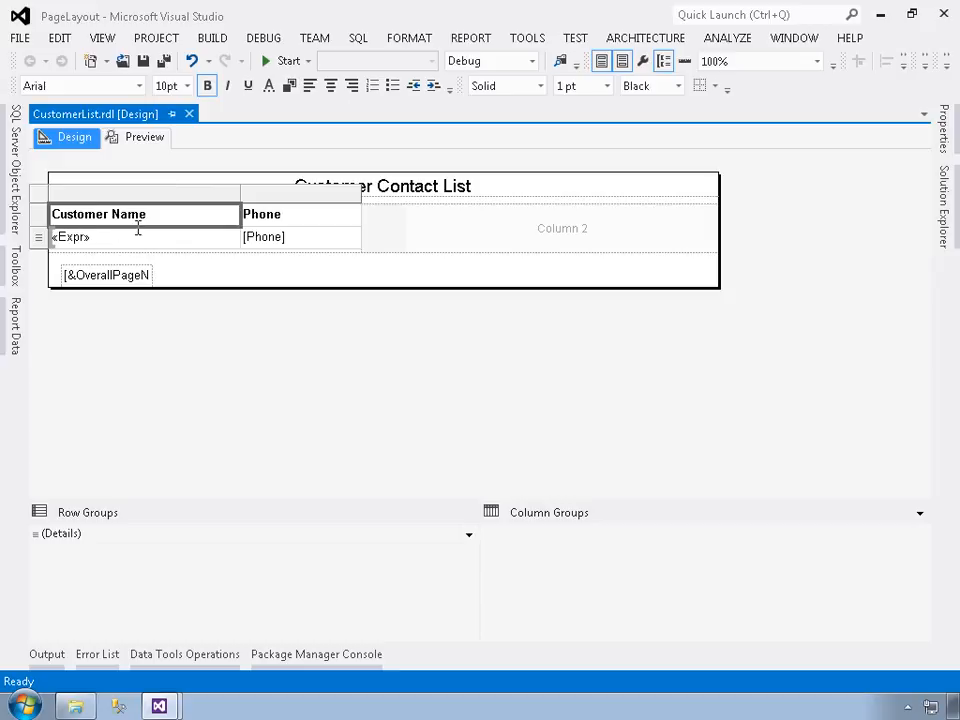
# Step: Switch bold off and back on for the Customer Name heading
pyautogui.click(207, 86)
pyautogui.click(207, 86)
# Step: Add a bottom border to the Customer Contact List title text box in the page header
pyautogui.click(437, 200)
pyautogui.click(438, 213)
pyautogui.click(437, 200)
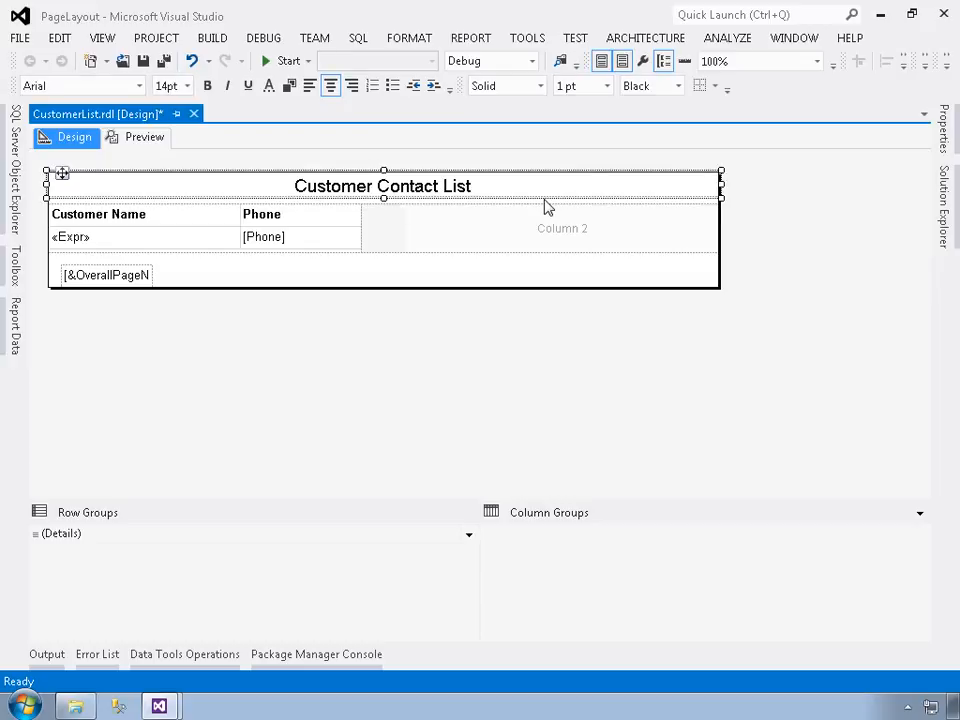
pyautogui.click(719, 91)
pyautogui.click(743, 172)
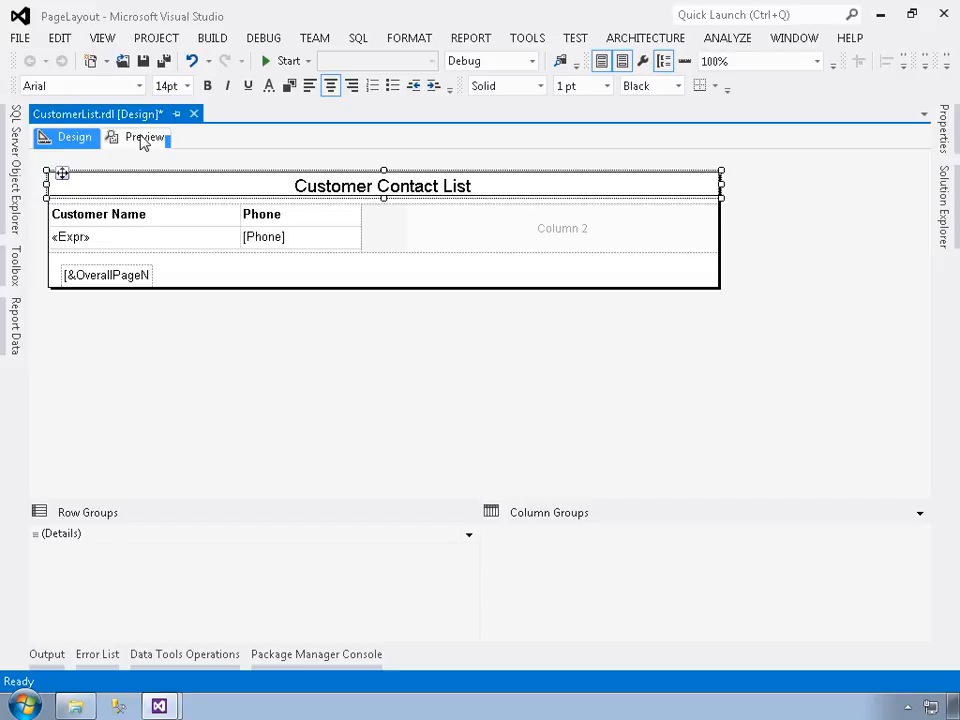
# Step: Preview the report at Page Width zoom to check the title's border, and return to the design view
pyautogui.click(142, 140)
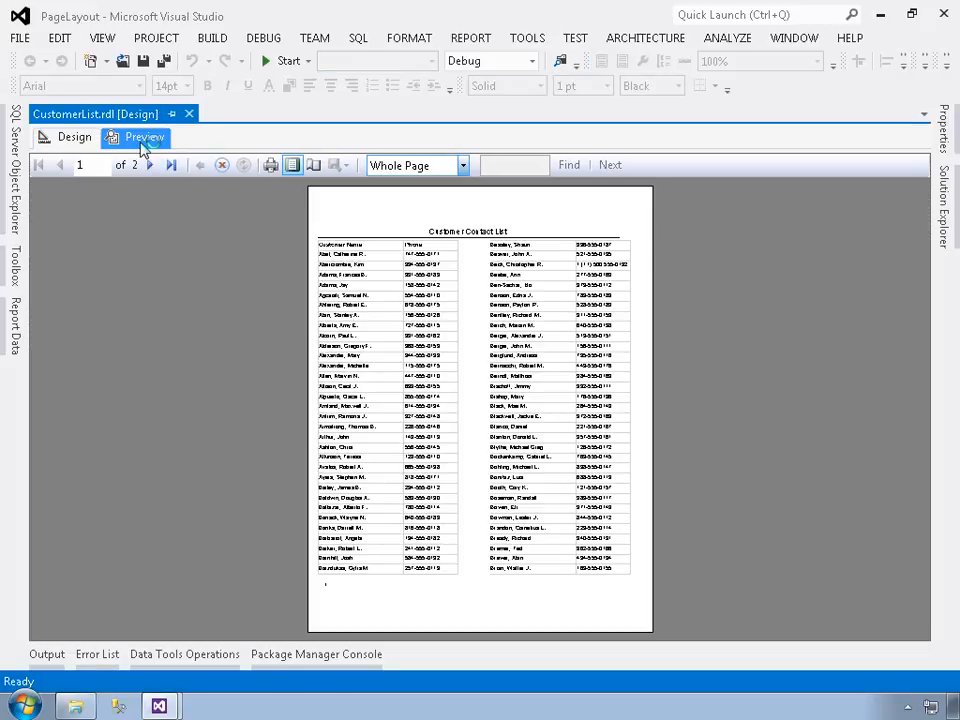
pyautogui.click(463, 165)
pyautogui.click(408, 185)
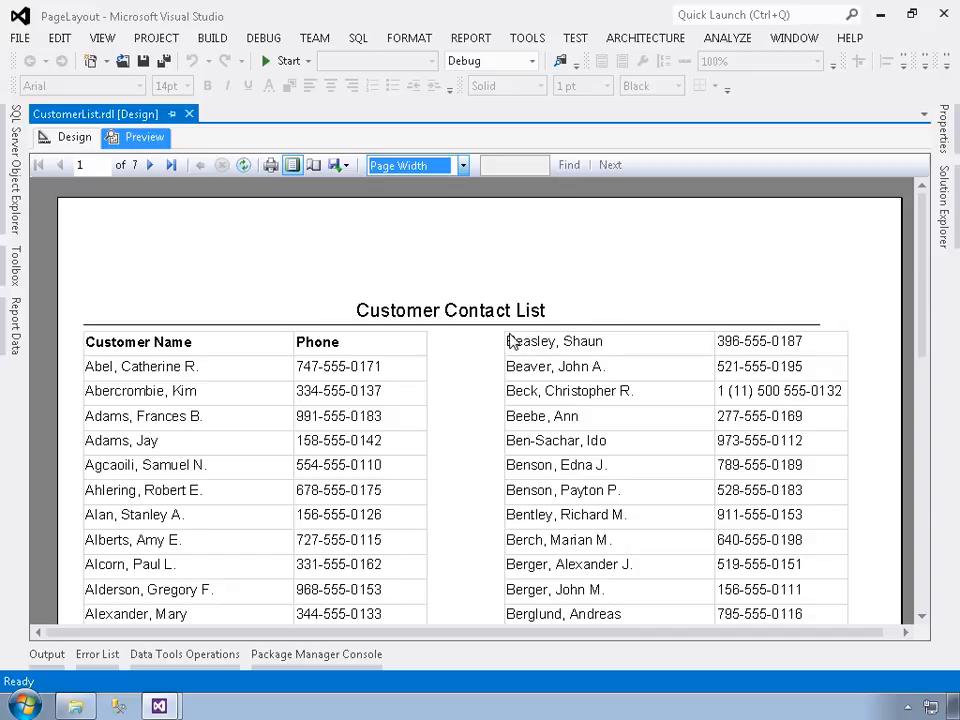
pyautogui.click(66, 139)
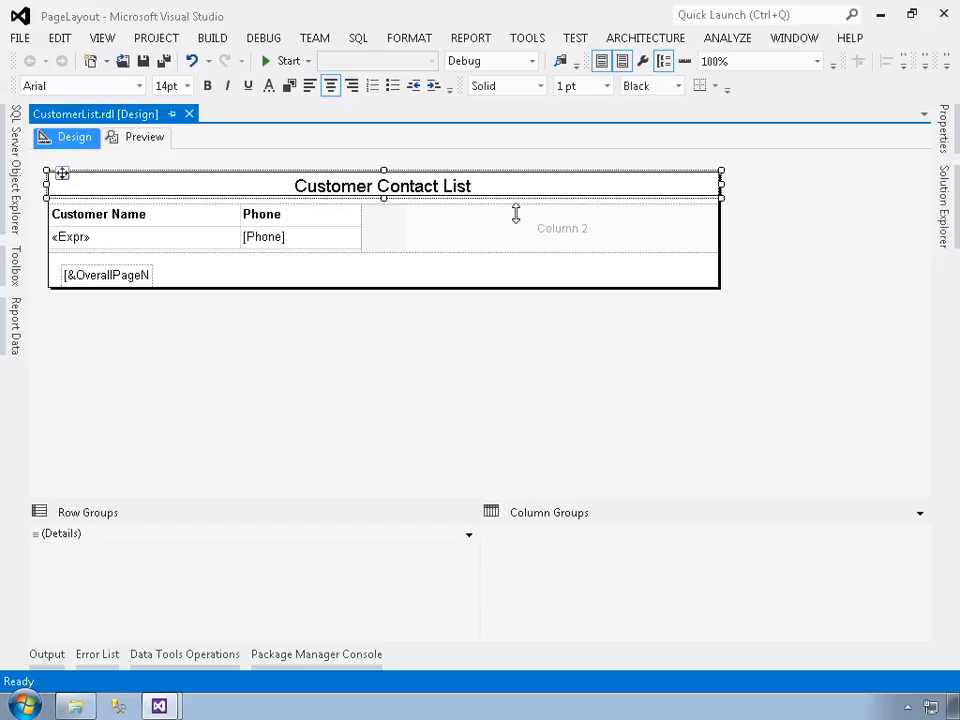
# Step: Examine the title text box's properties in alphabetical and categorized order, expanding the Font property's individual settings
pyautogui.click(945, 128)
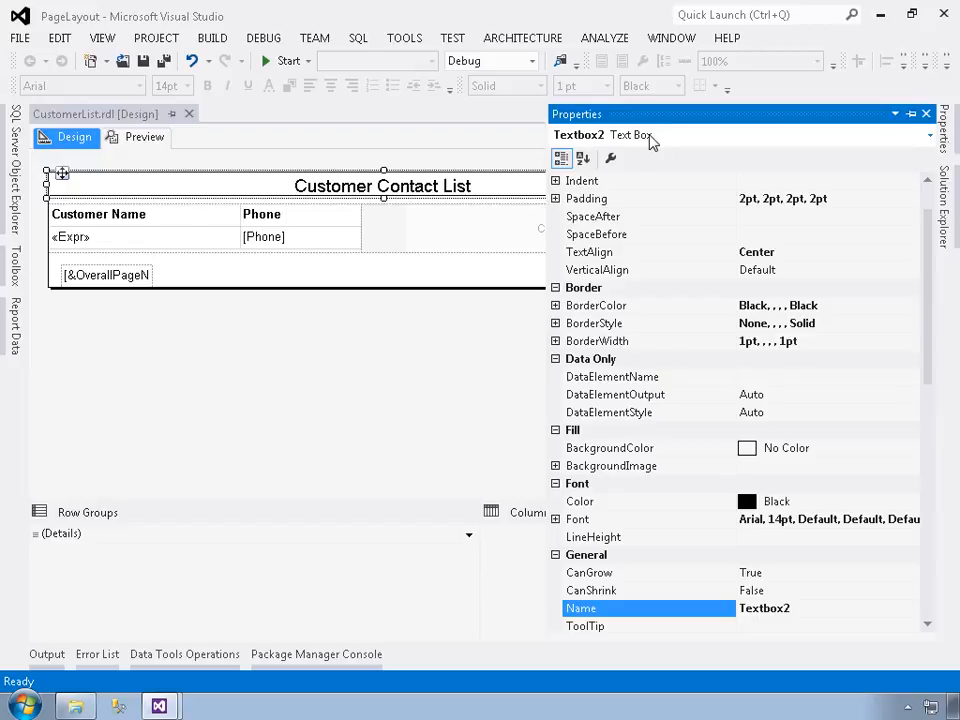
pyautogui.click(584, 160)
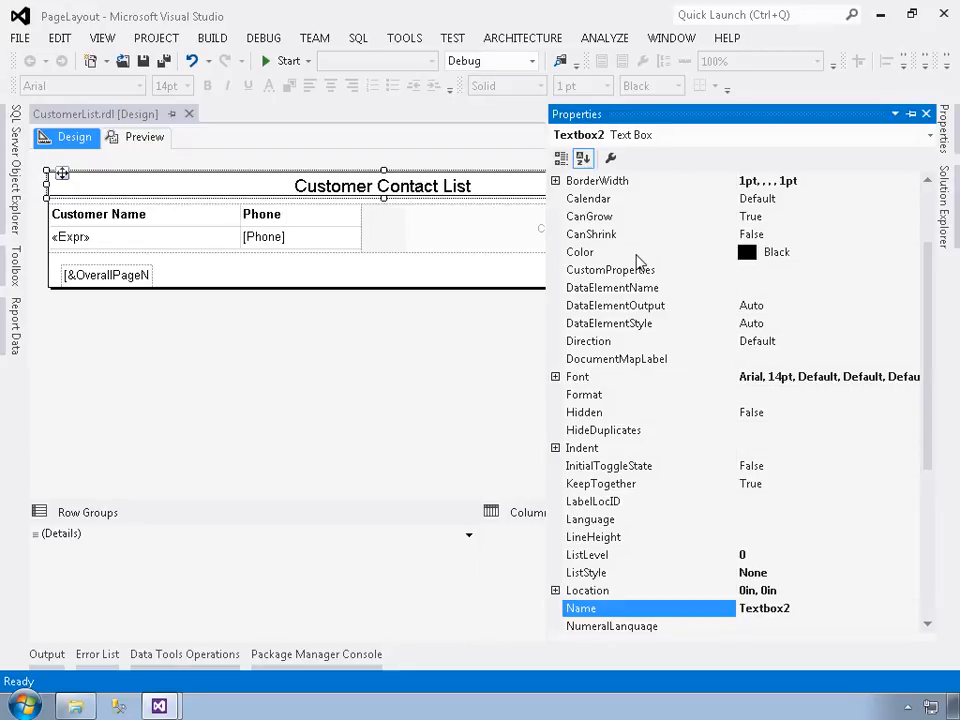
pyautogui.click(561, 159)
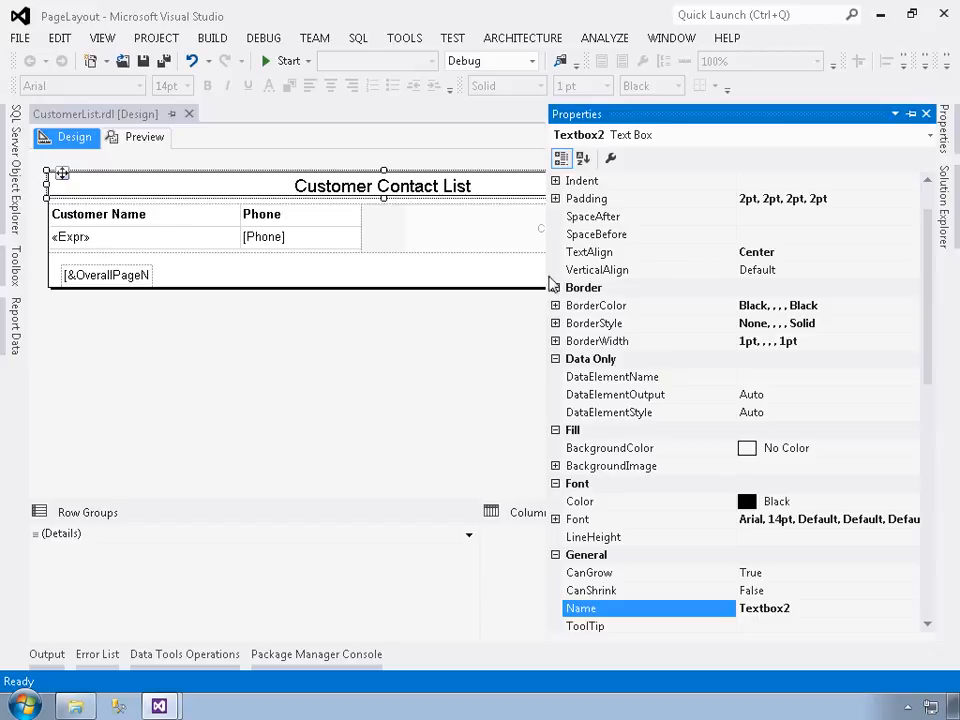
pyautogui.click(556, 520)
pyautogui.scroll(-2, 597, 527)
pyautogui.scroll(-1, 597, 527)
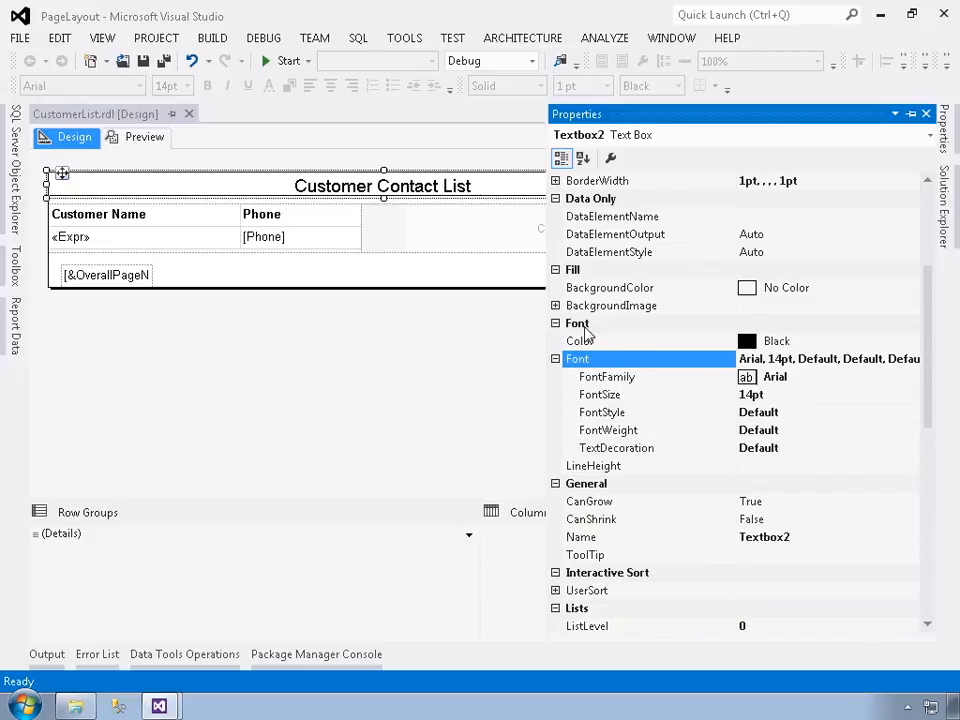
pyautogui.click(748, 360)
# Step: View the title's Text Box Properties dialog without changes, and locate the Name property in the alphabetically sorted properties
pyautogui.click(612, 160)
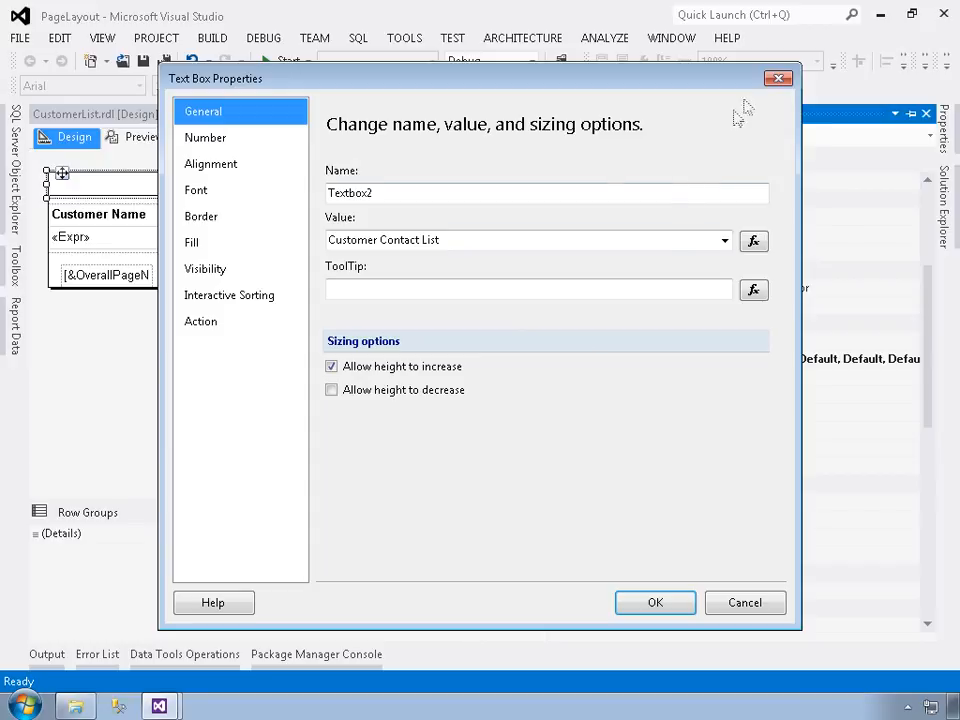
pyautogui.click(776, 80)
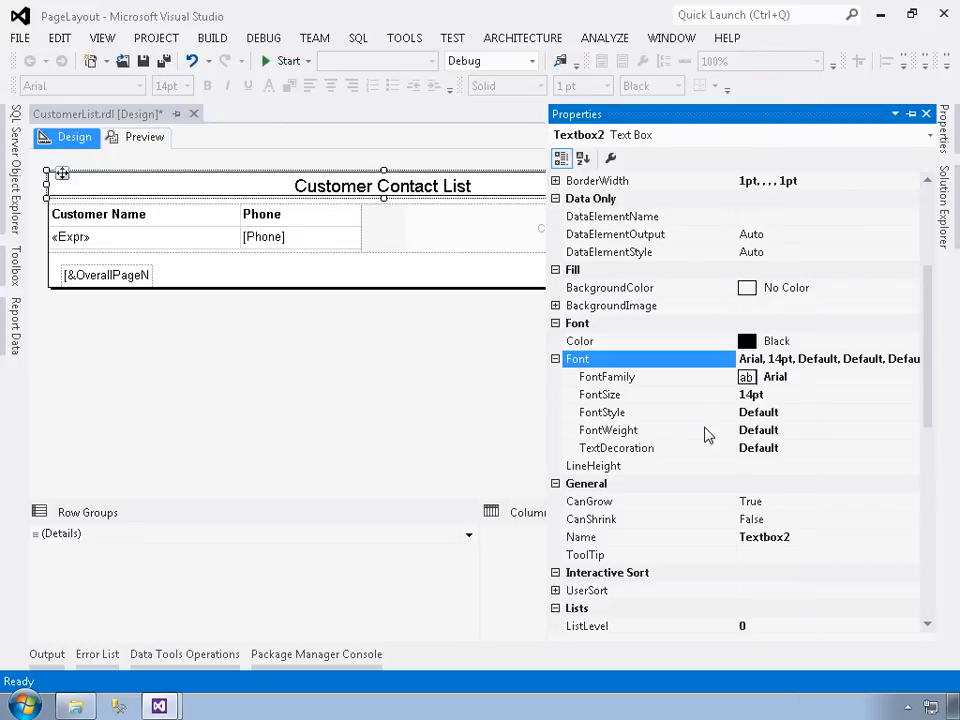
pyautogui.click(583, 160)
pyautogui.scroll(-5, 662, 475)
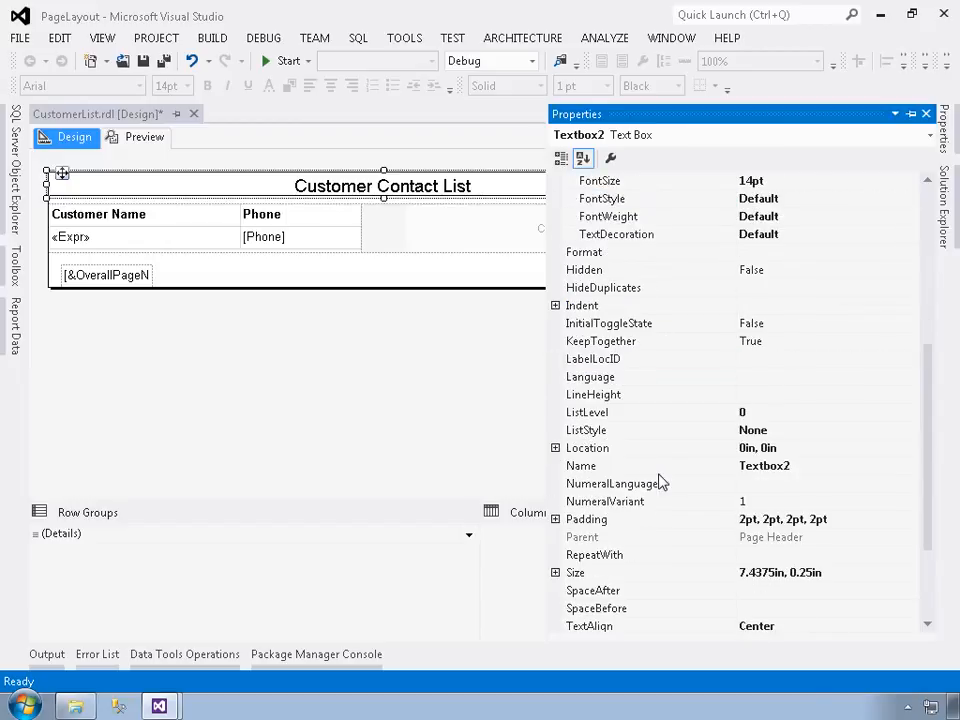
pyautogui.click(583, 415)
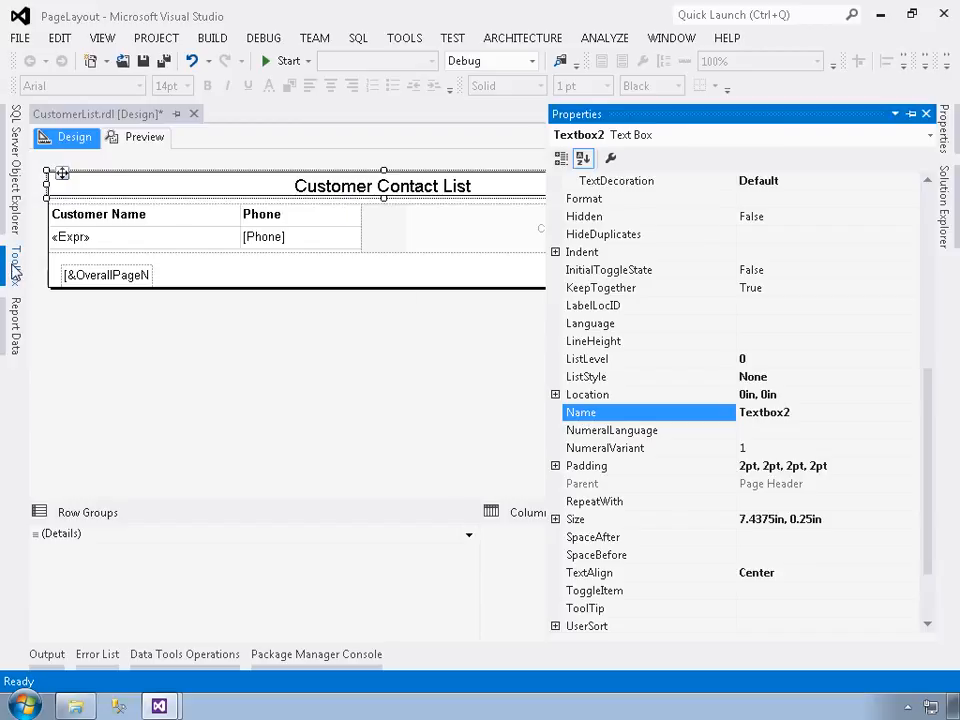
# Step: Select the Phone detail cell as a text box and view its properties
pyautogui.click(292, 248)
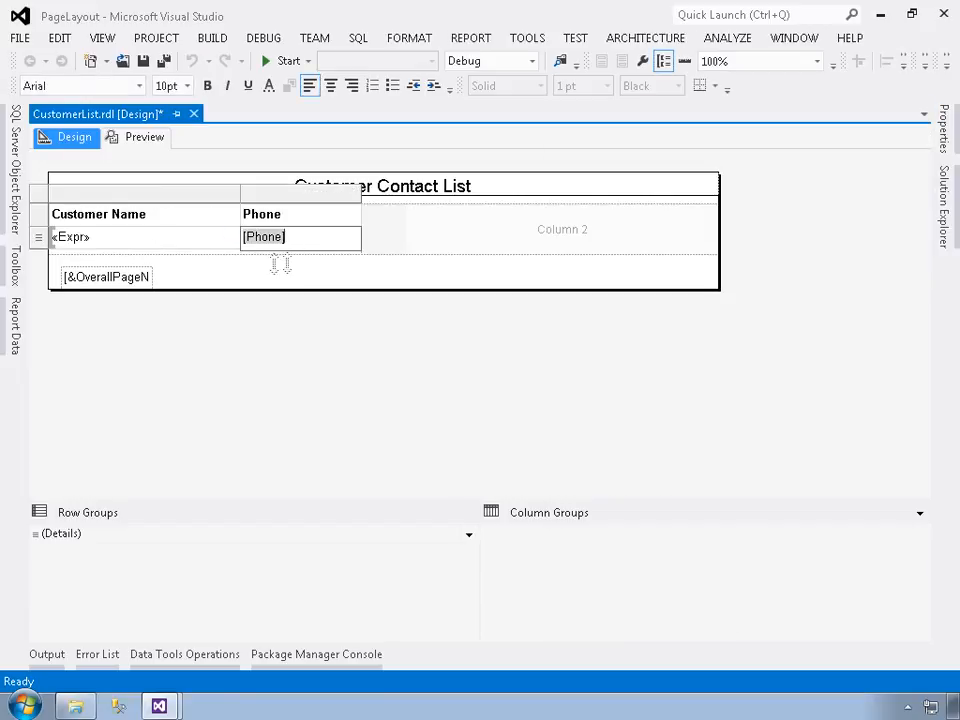
pyautogui.click(268, 272)
pyautogui.click(272, 250)
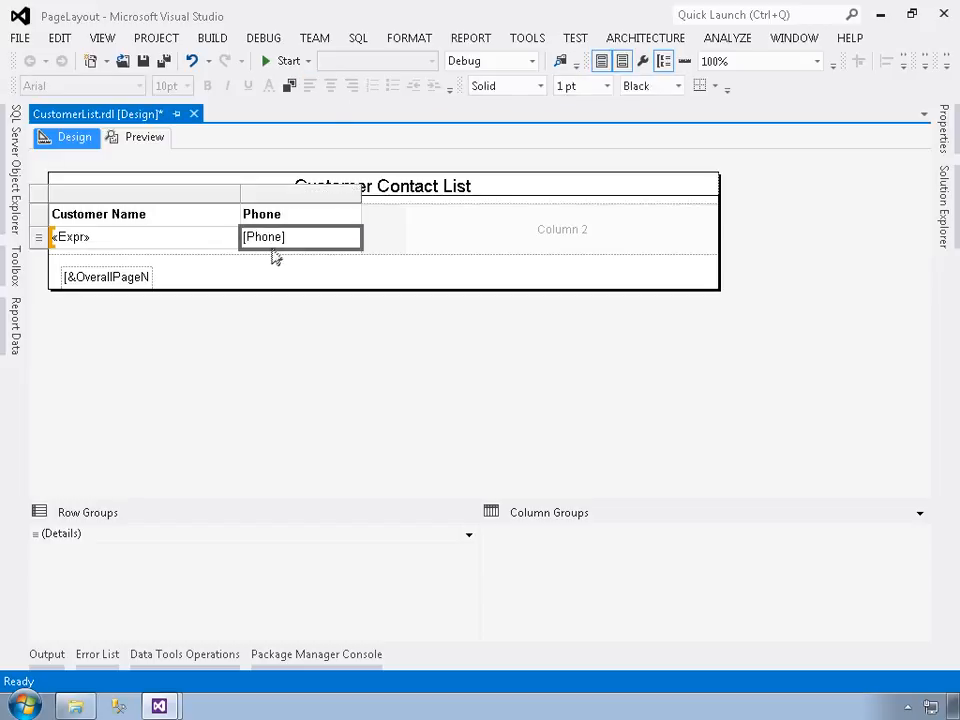
pyautogui.click(943, 134)
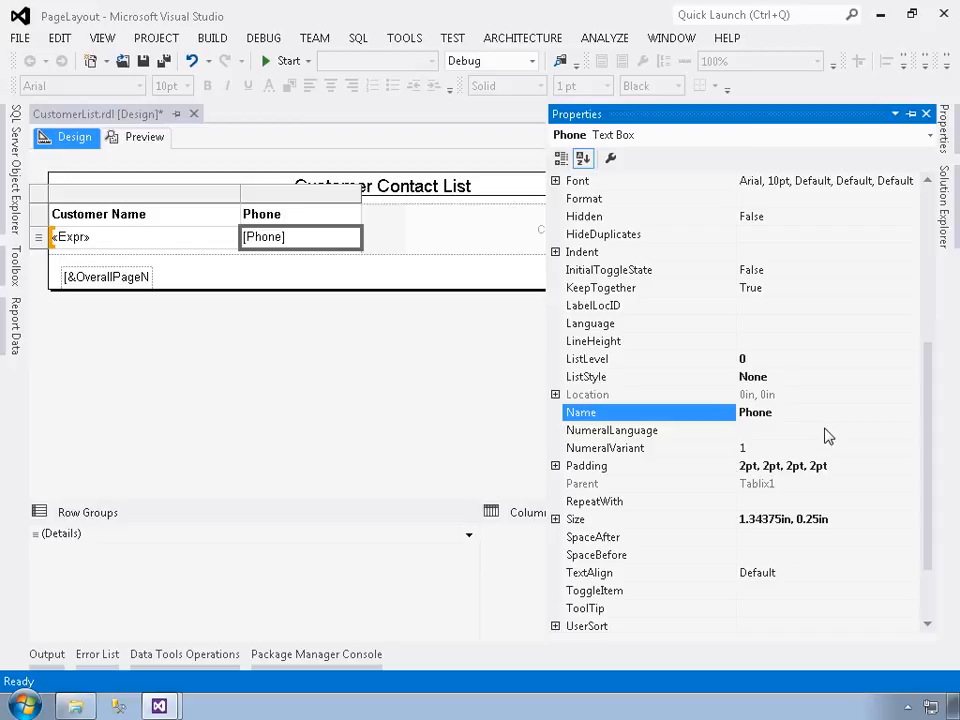
# Step: Examine the title text box's remaining properties and its Value in the Text Box Properties dialog, without changing anything
pyautogui.click(483, 198)
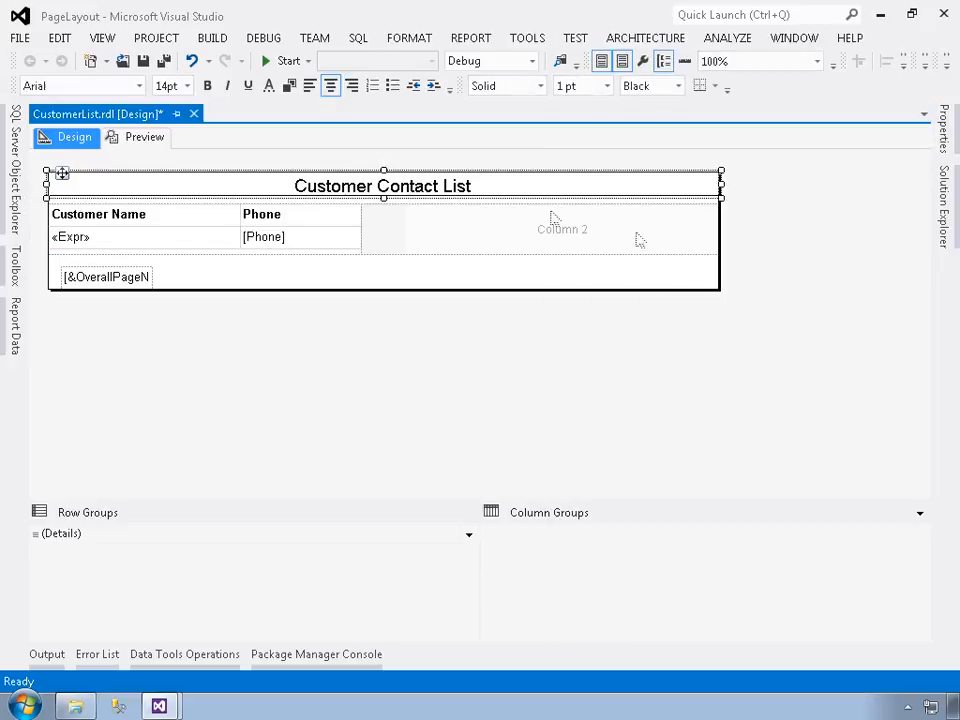
pyautogui.click(941, 150)
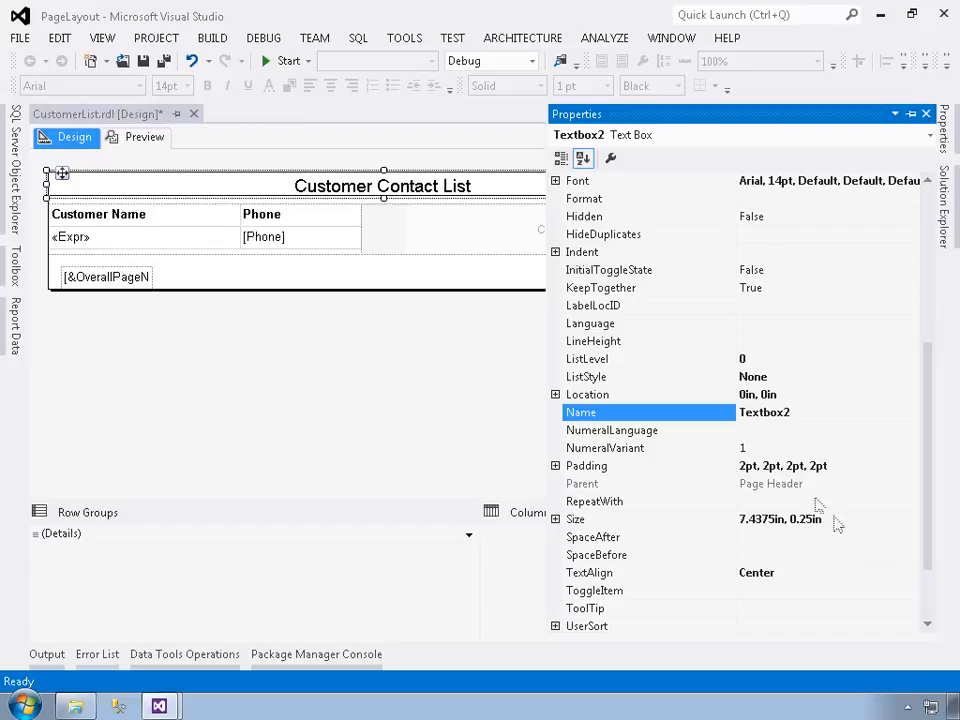
pyautogui.click(931, 594)
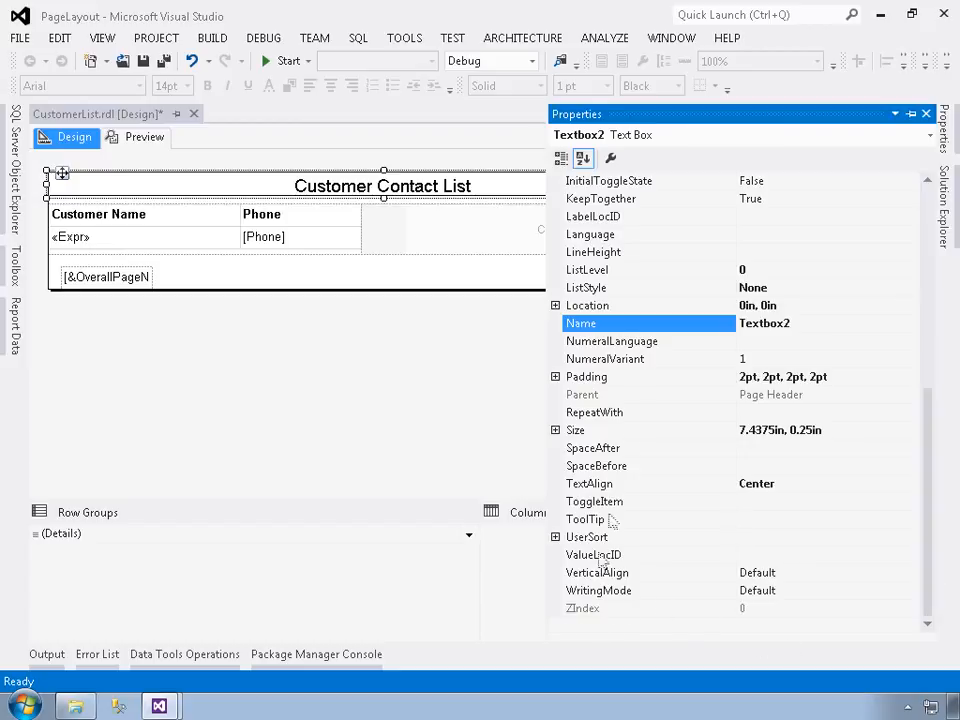
pyautogui.click(610, 158)
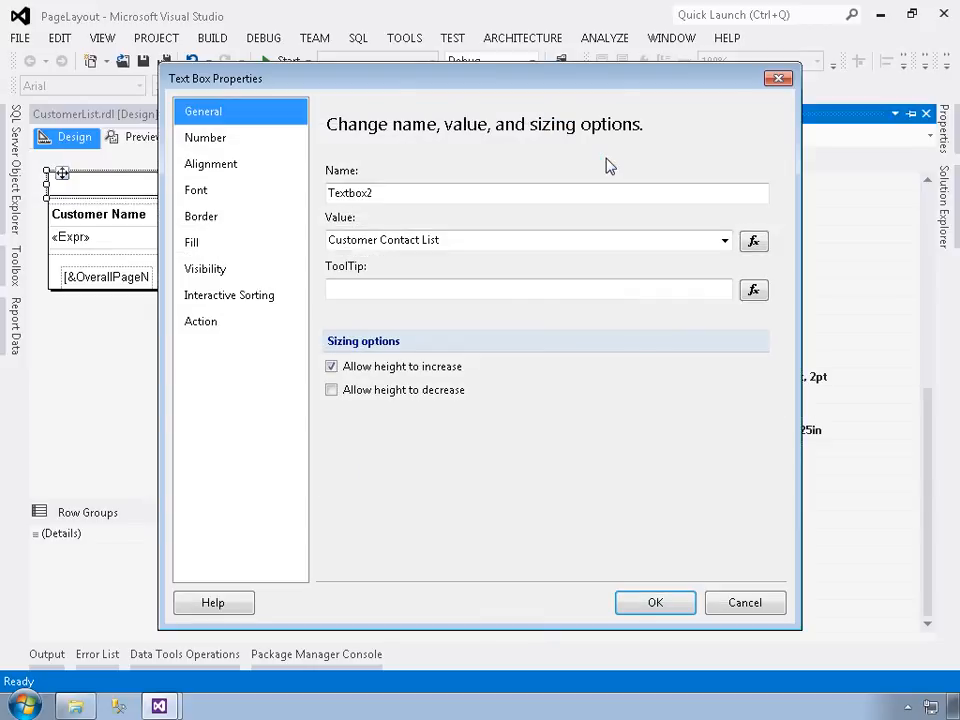
pyautogui.click(467, 243)
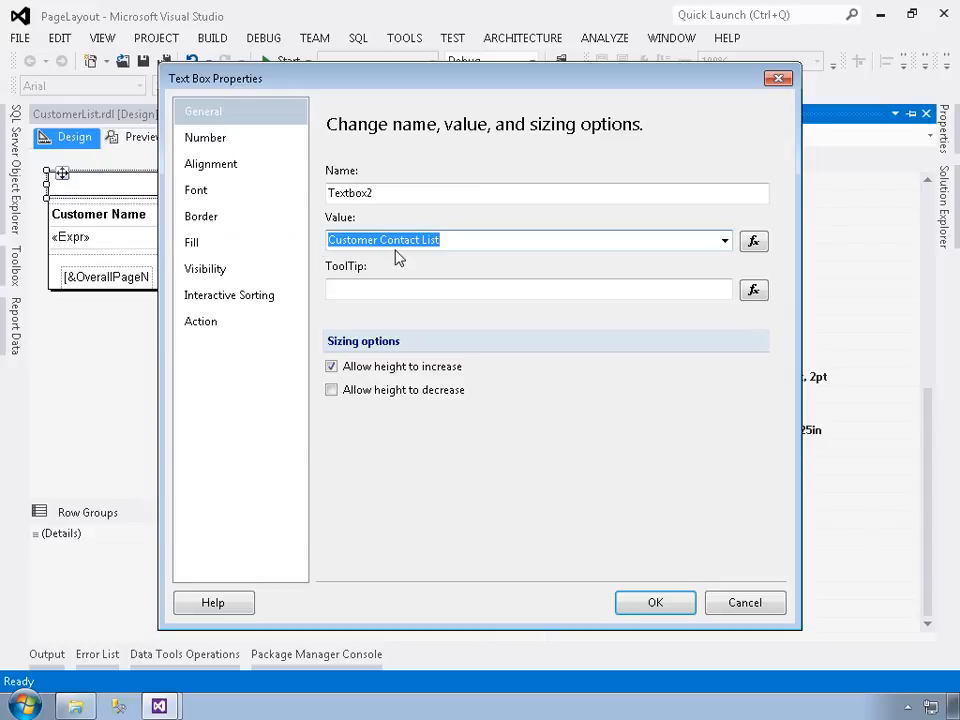
pyautogui.click(726, 600)
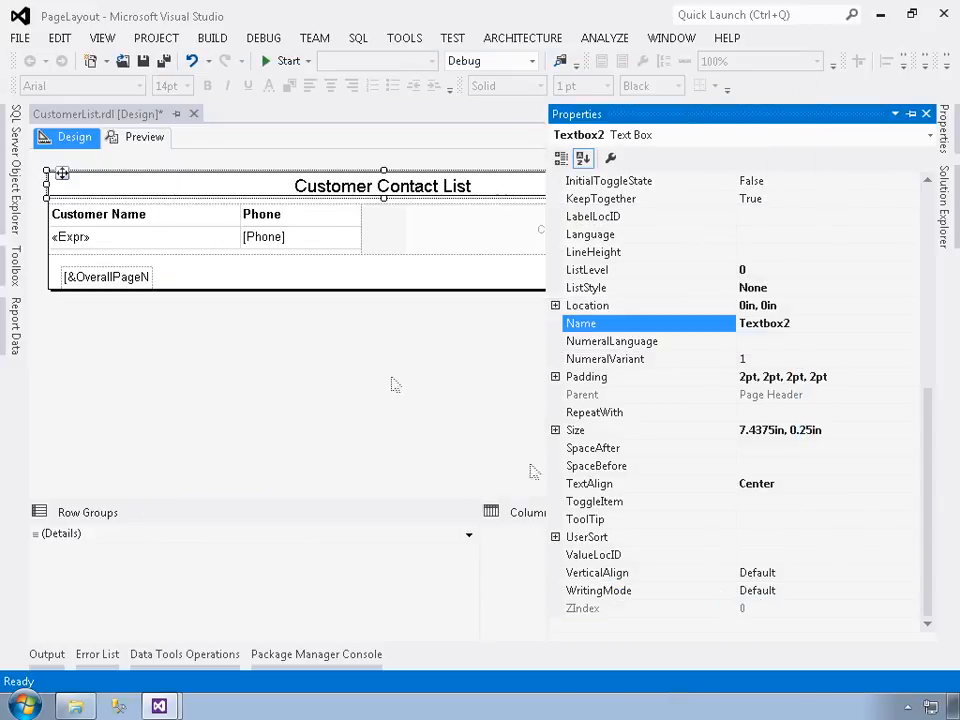
# Step: Inspect the value expression of the Phone detail text box through its Text Box Properties dialog, without changing anything
pyautogui.click(289, 243)
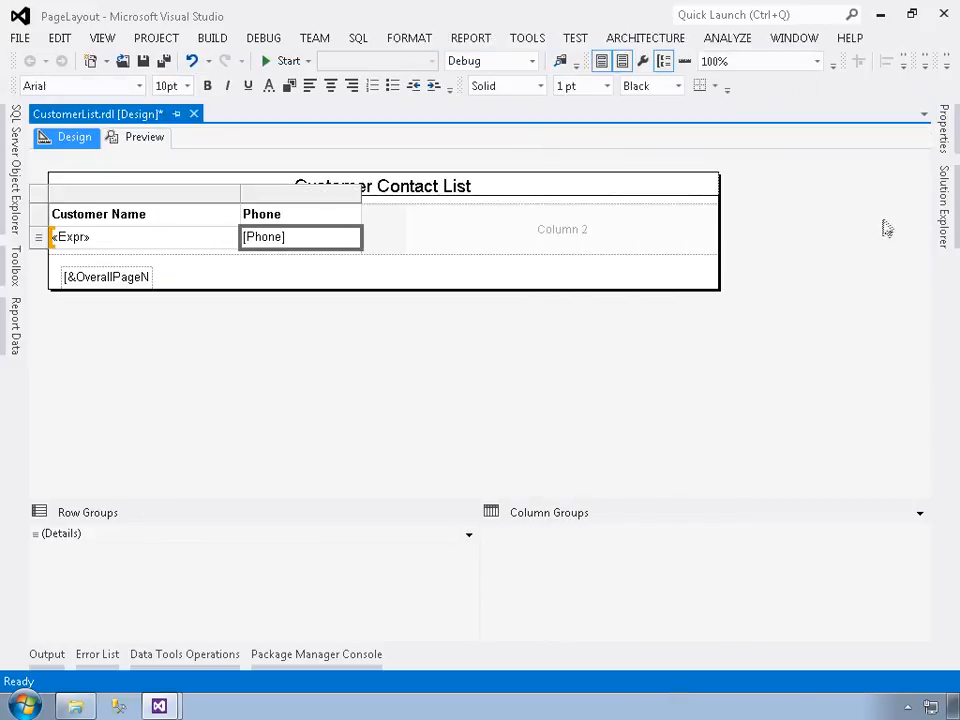
pyautogui.rightClick(303, 242)
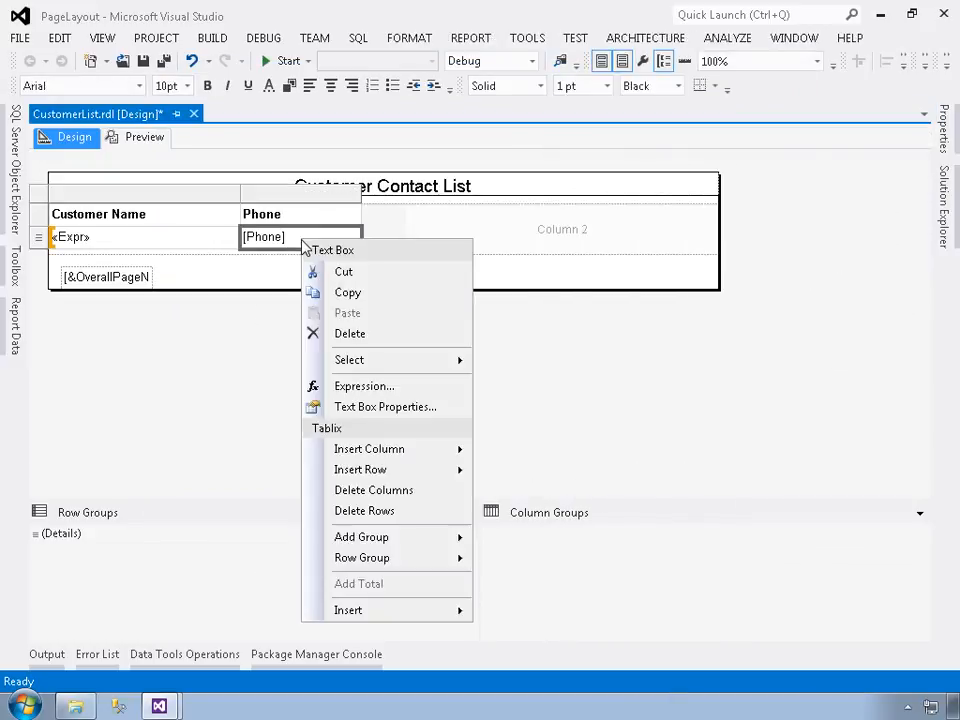
pyautogui.click(364, 407)
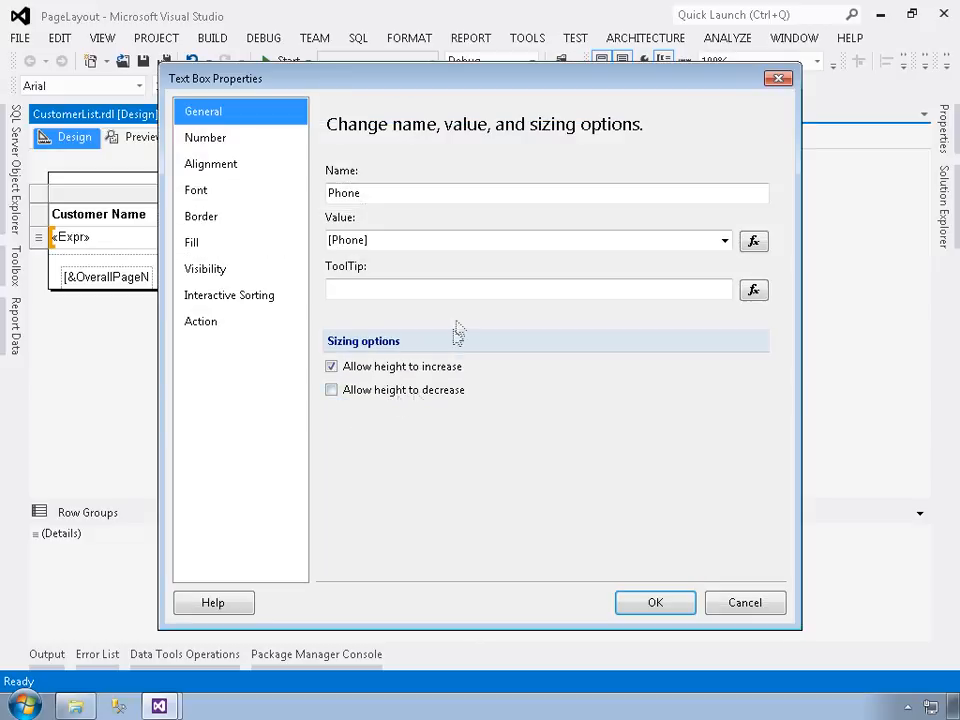
pyautogui.click(754, 241)
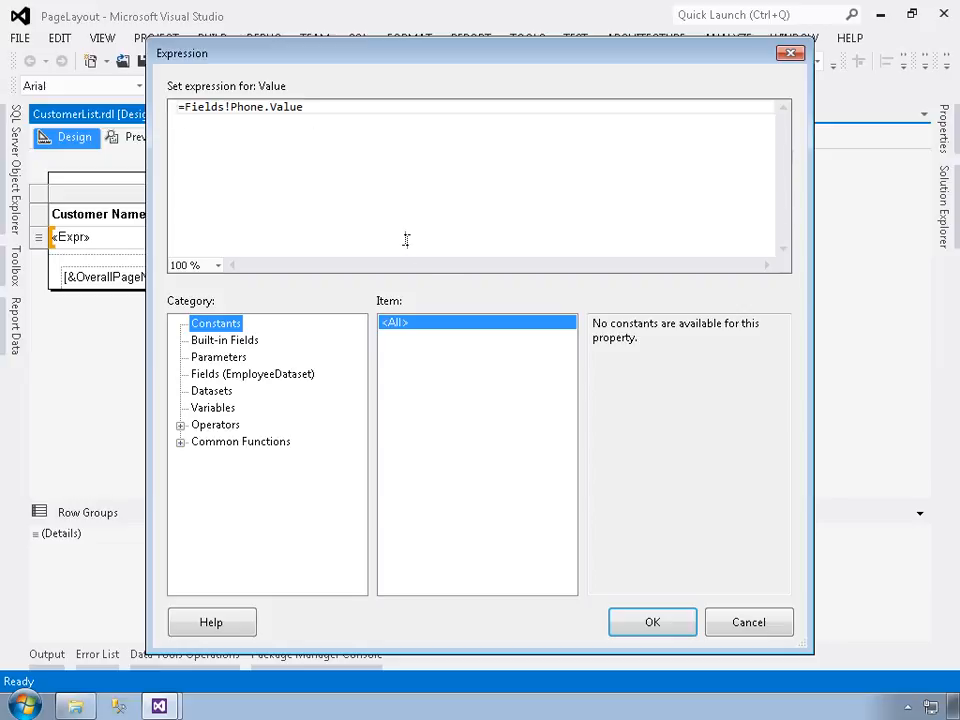
pyautogui.click(741, 630)
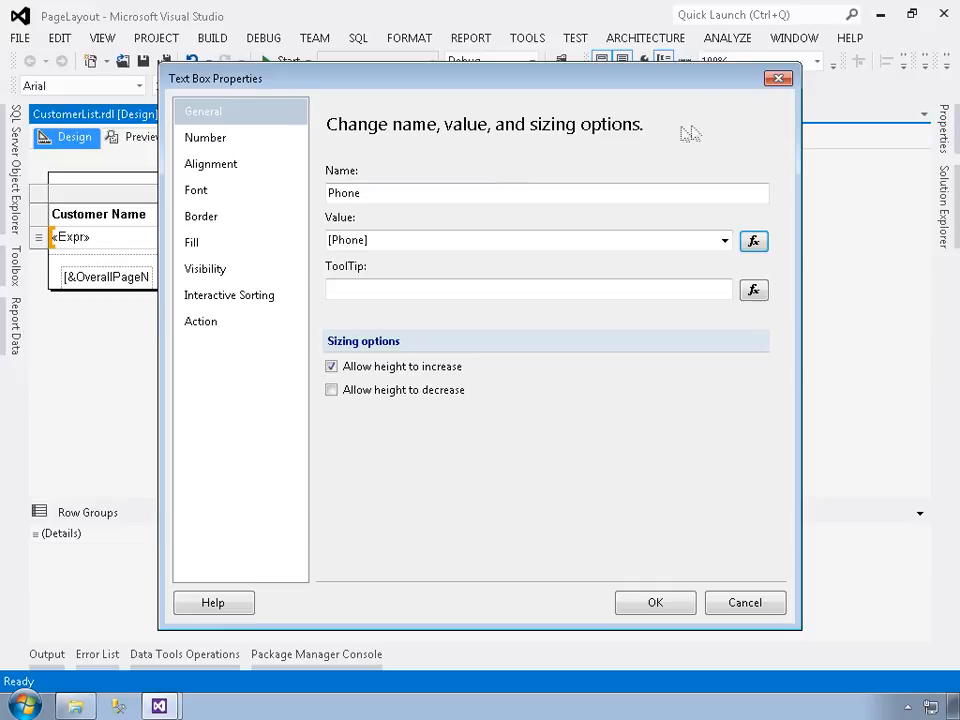
pyautogui.click(778, 79)
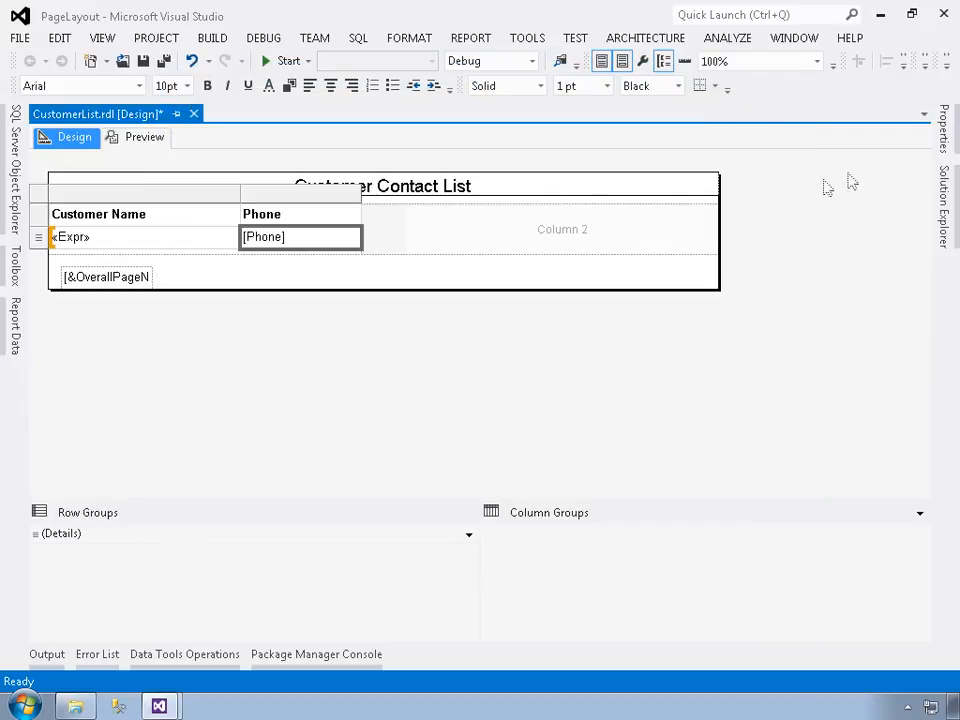
# Step: Examine the Phone detail text box's ListLevel property and the available ListStyle options without changing them
pyautogui.click(943, 135)
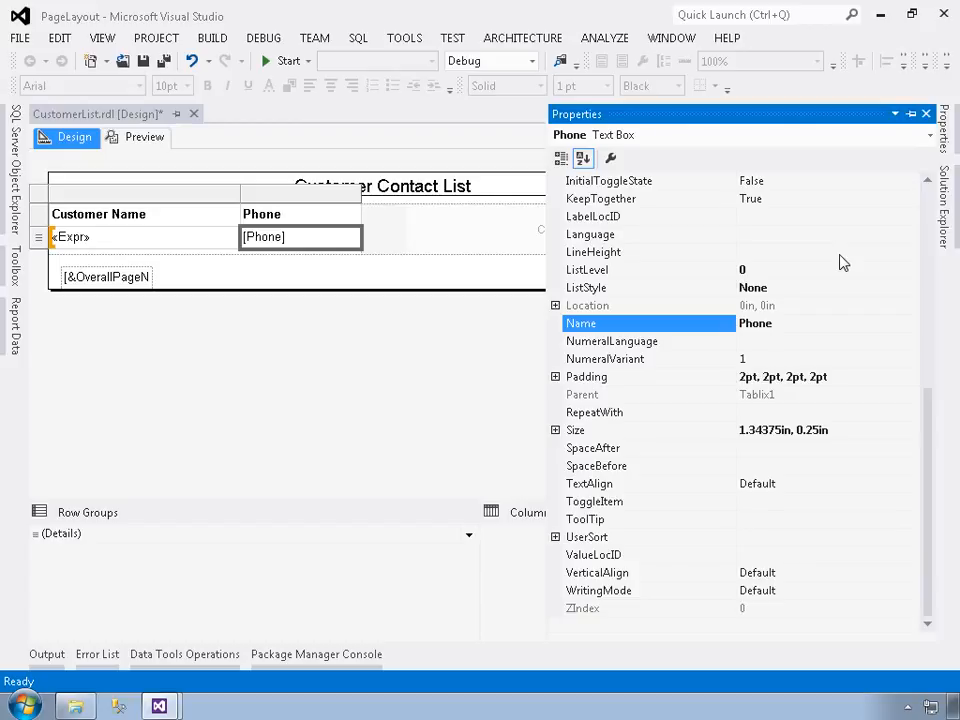
pyautogui.click(790, 272)
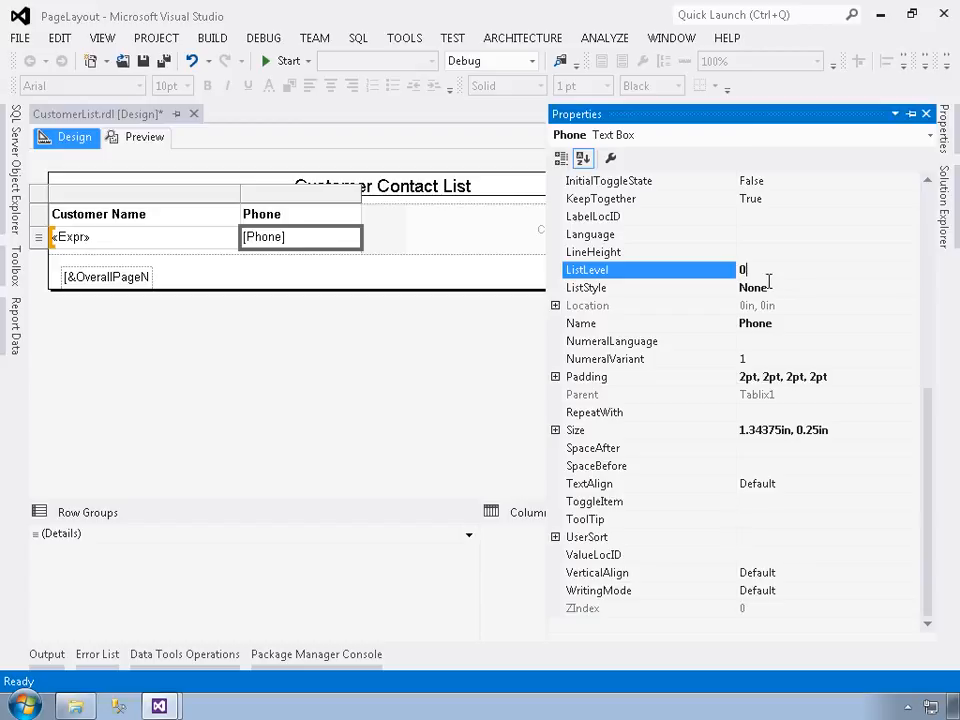
pyautogui.click(851, 288)
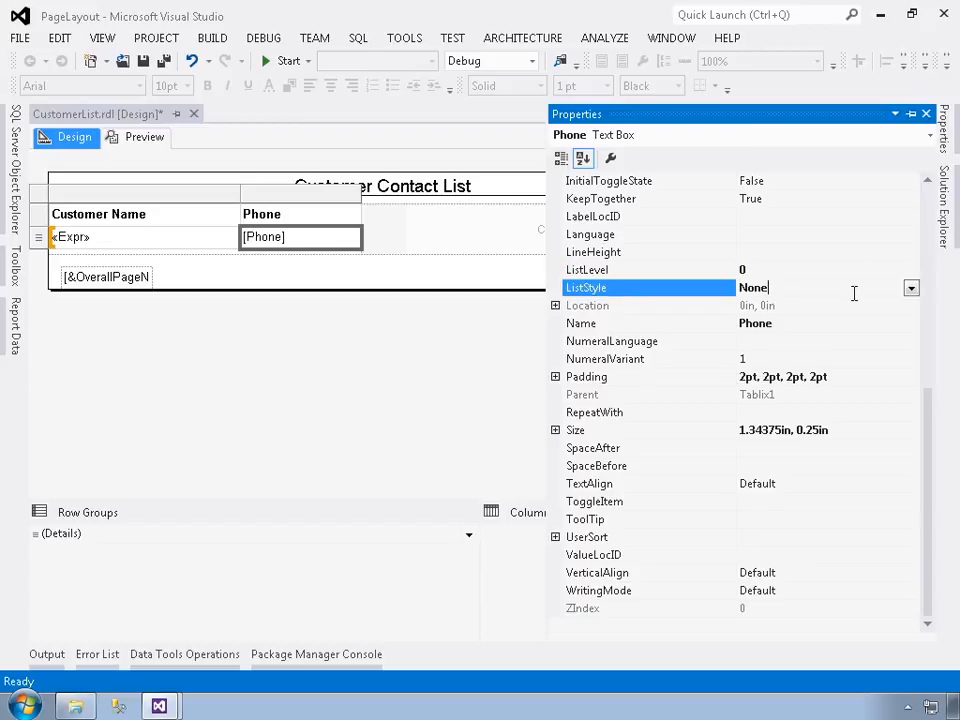
pyautogui.click(911, 289)
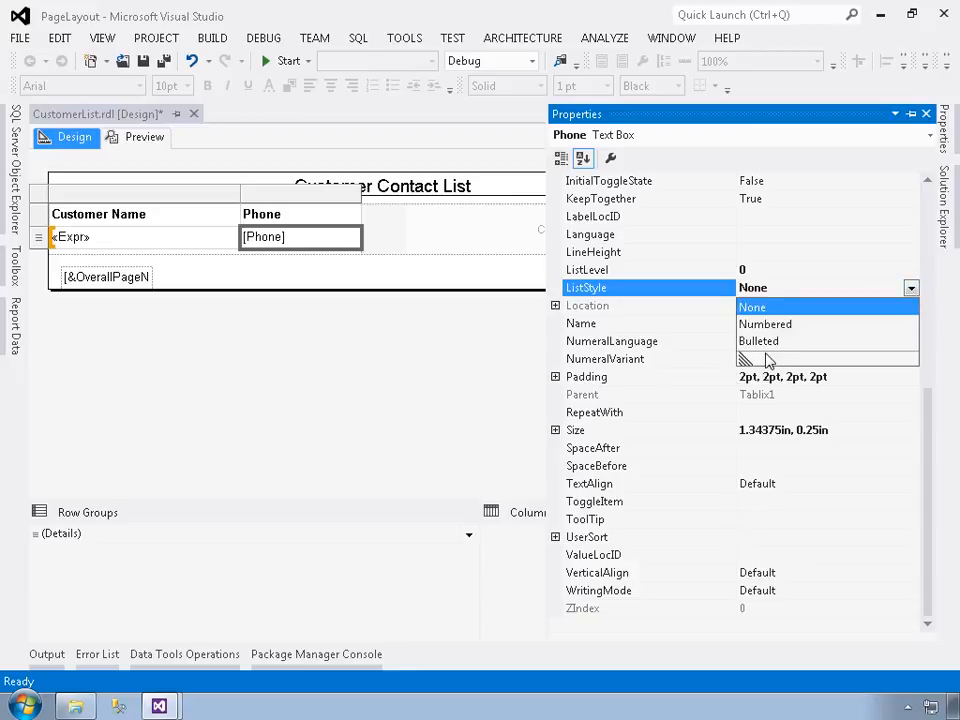
pyautogui.click(620, 384)
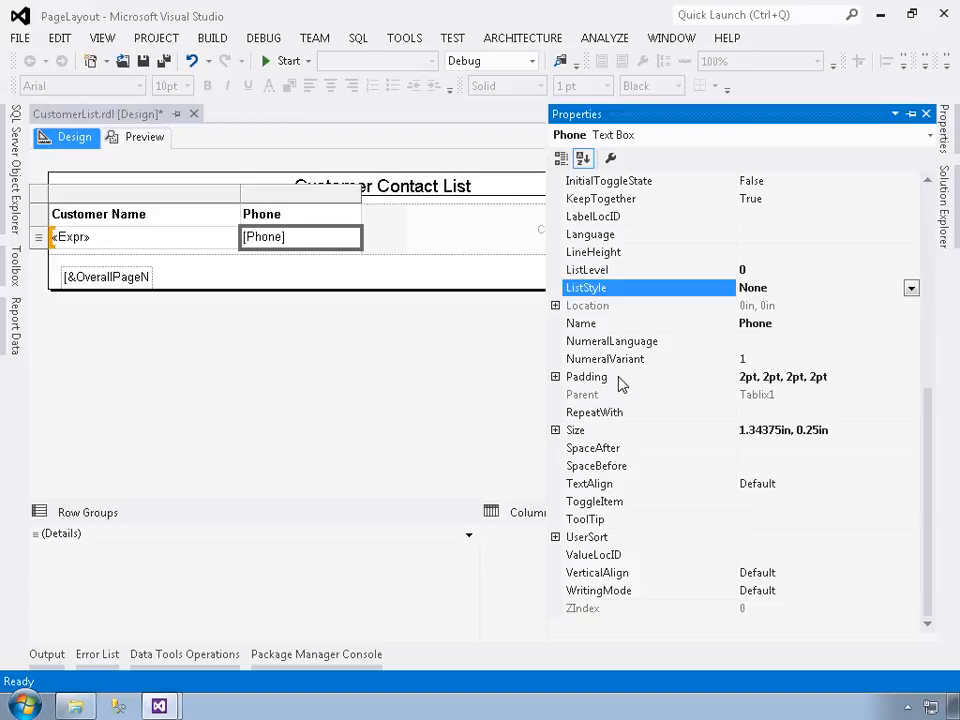
# Step: Review the number format categories from Number through Custom in the Phone detail cell's Text Box Properties dialog, ending on Default
pyautogui.rightClick(286, 240)
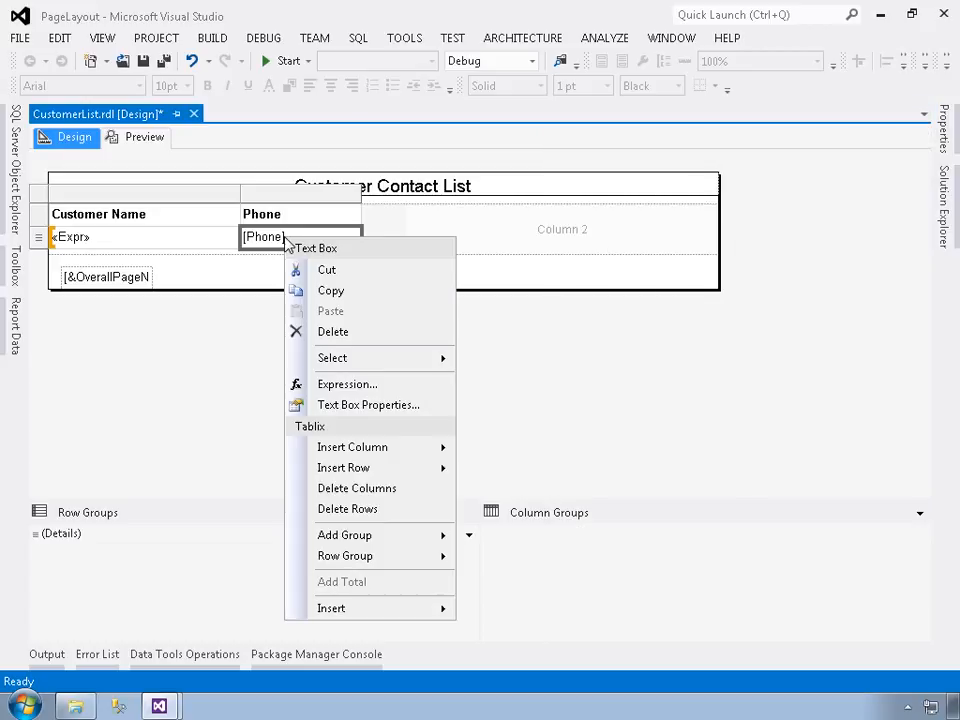
pyautogui.click(347, 405)
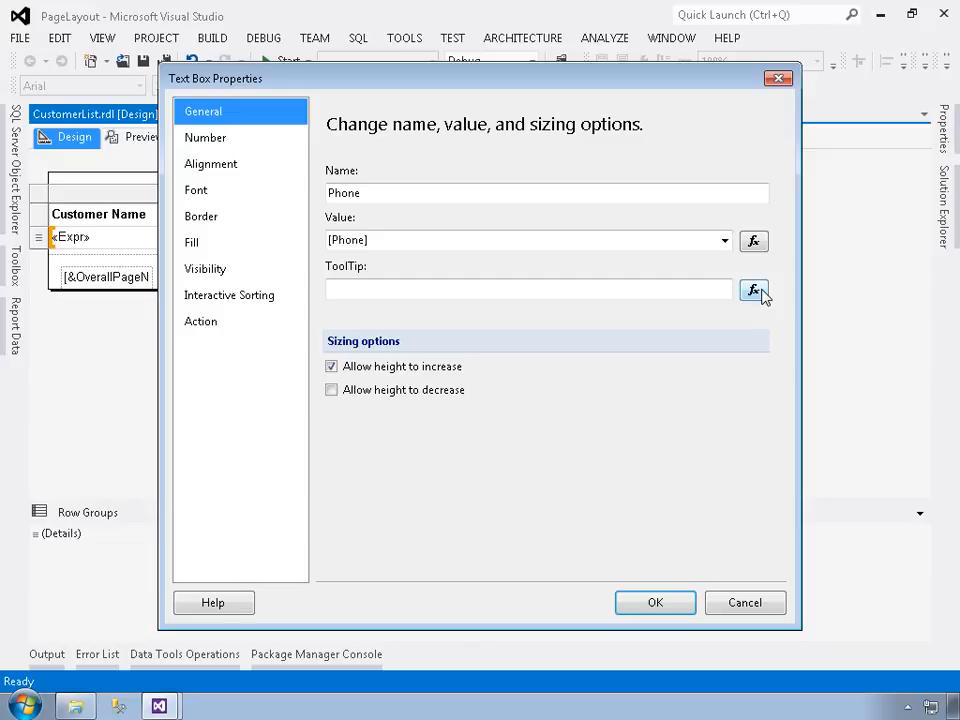
pyautogui.click(248, 141)
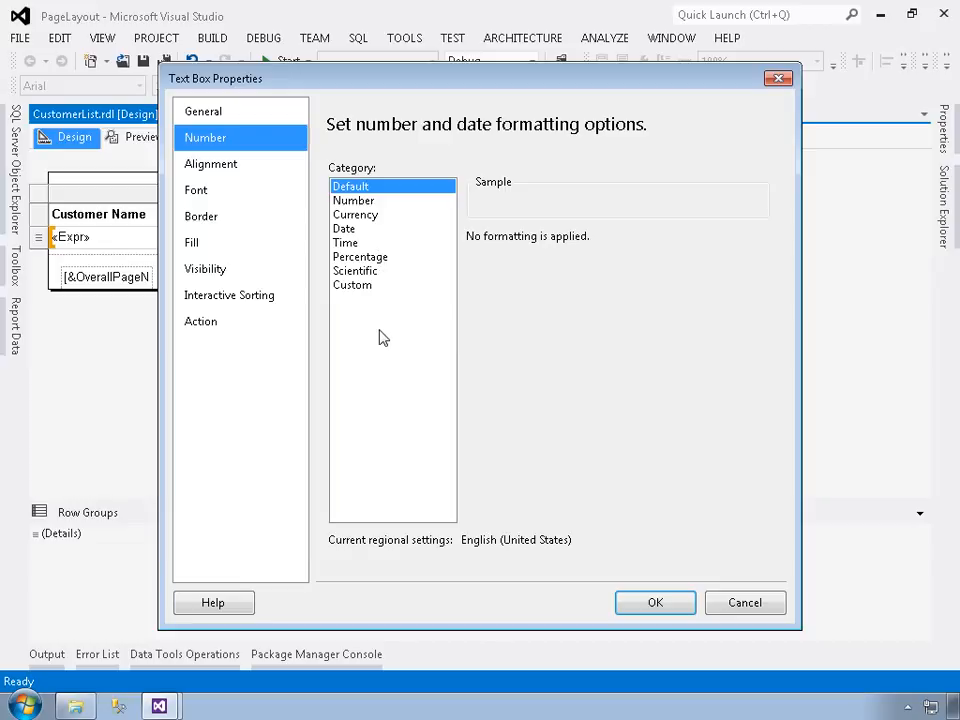
pyautogui.click(366, 203)
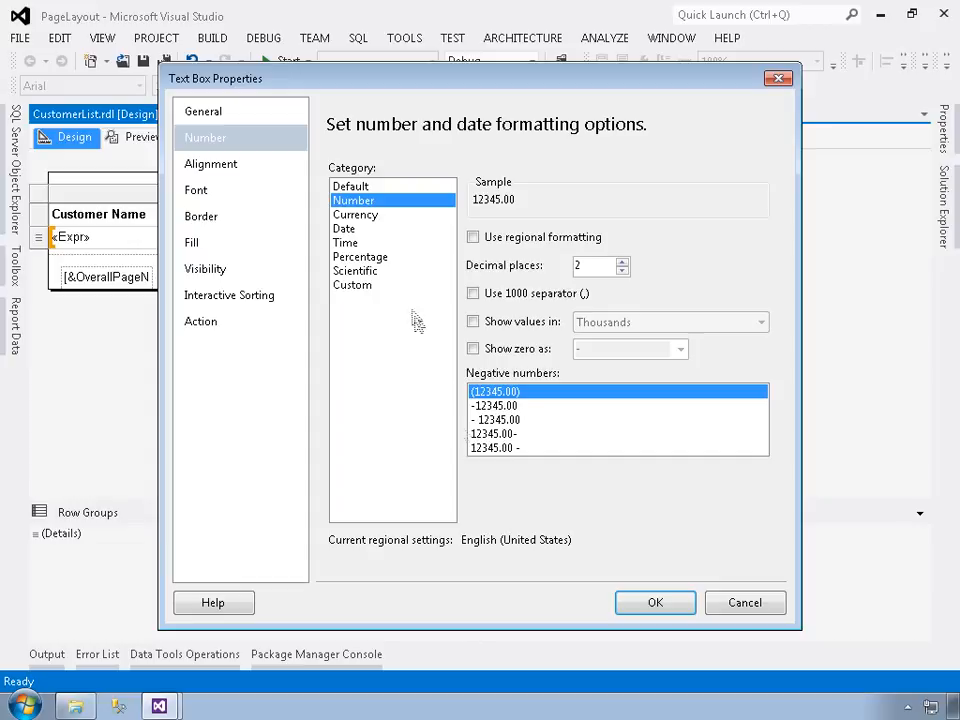
pyautogui.click(379, 219)
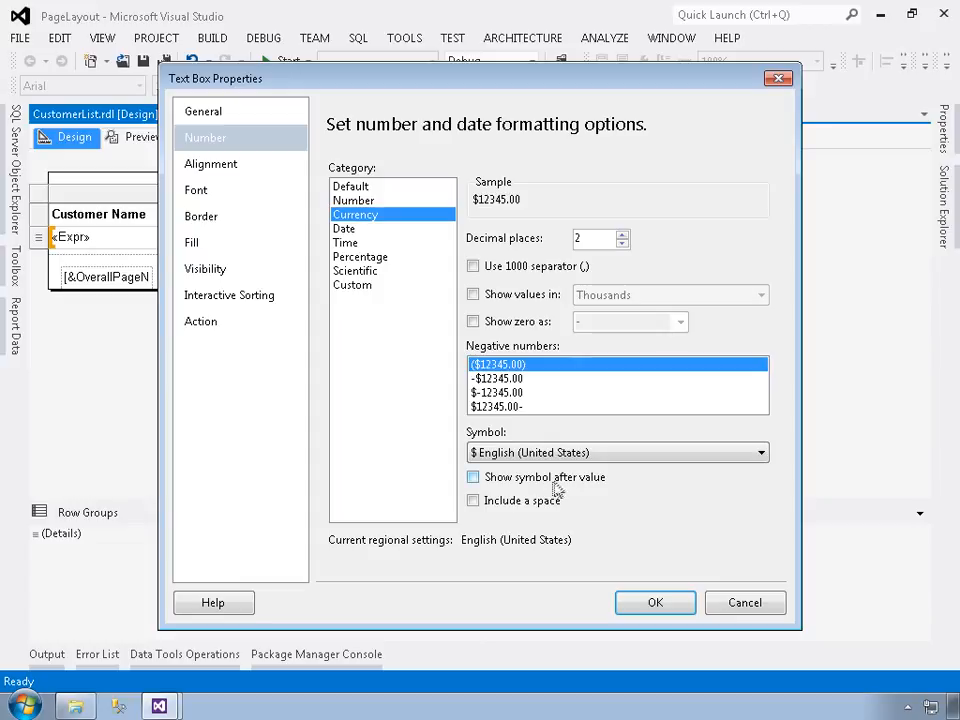
pyautogui.click(344, 229)
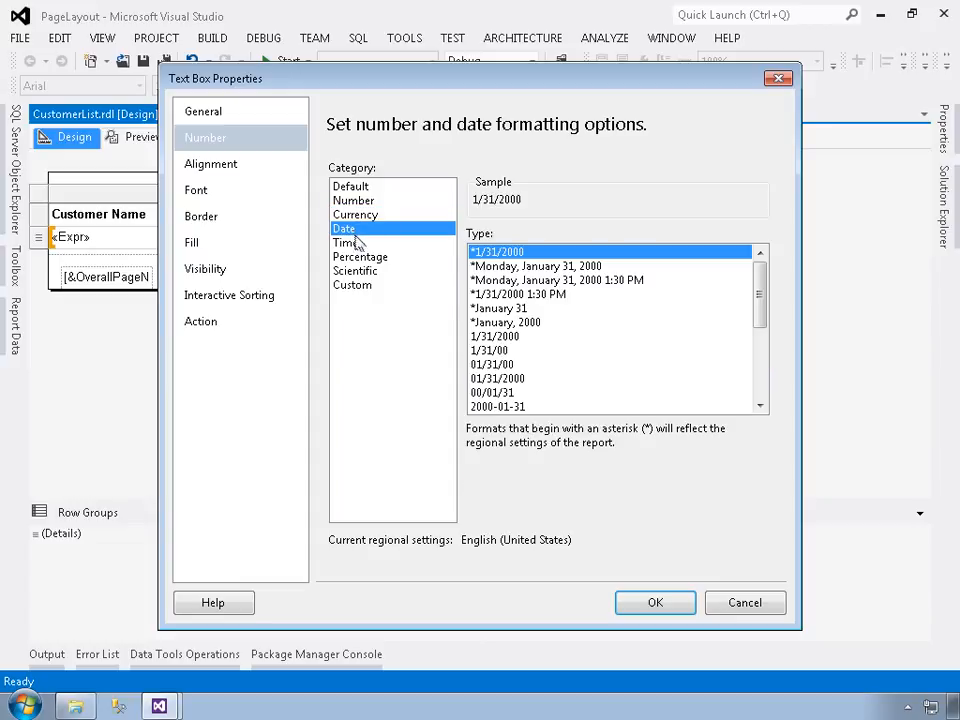
pyautogui.click(358, 243)
pyautogui.click(360, 257)
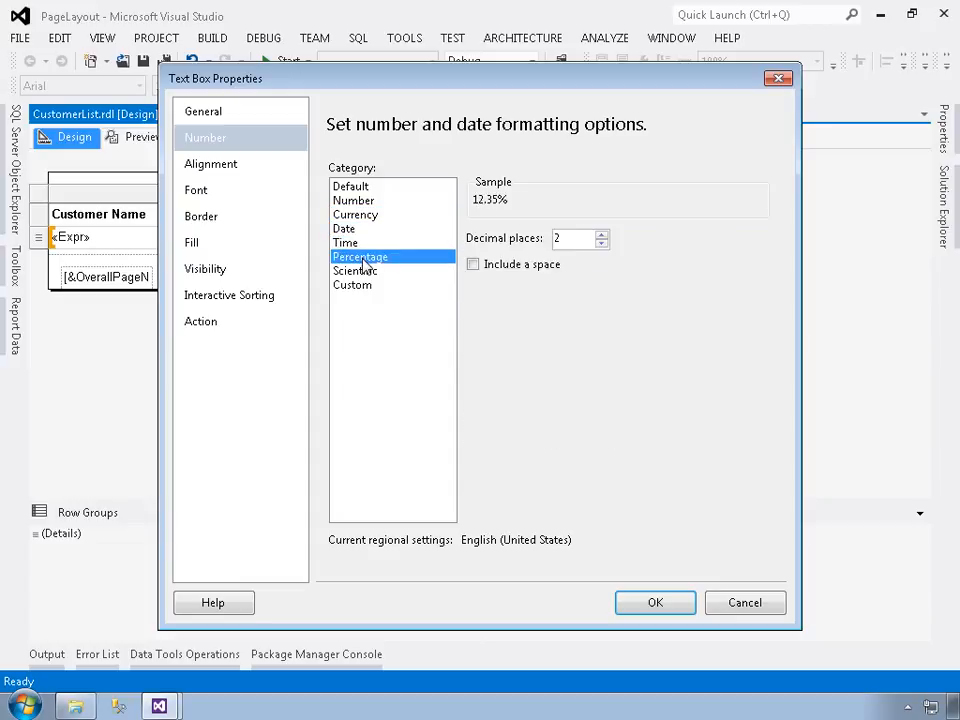
pyautogui.click(362, 271)
pyautogui.click(366, 287)
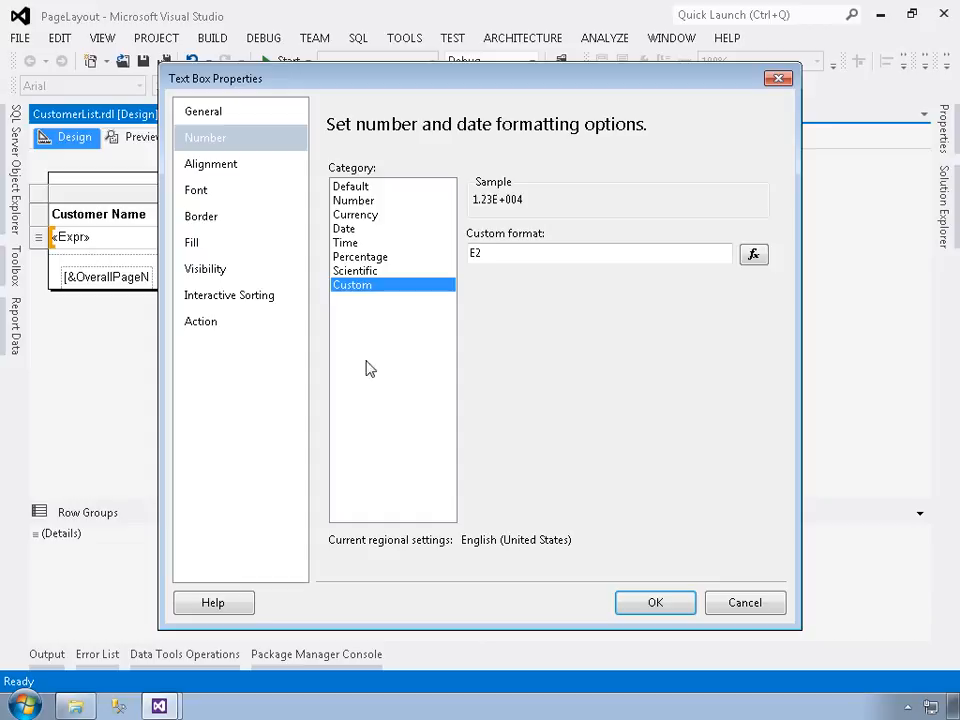
pyautogui.click(361, 188)
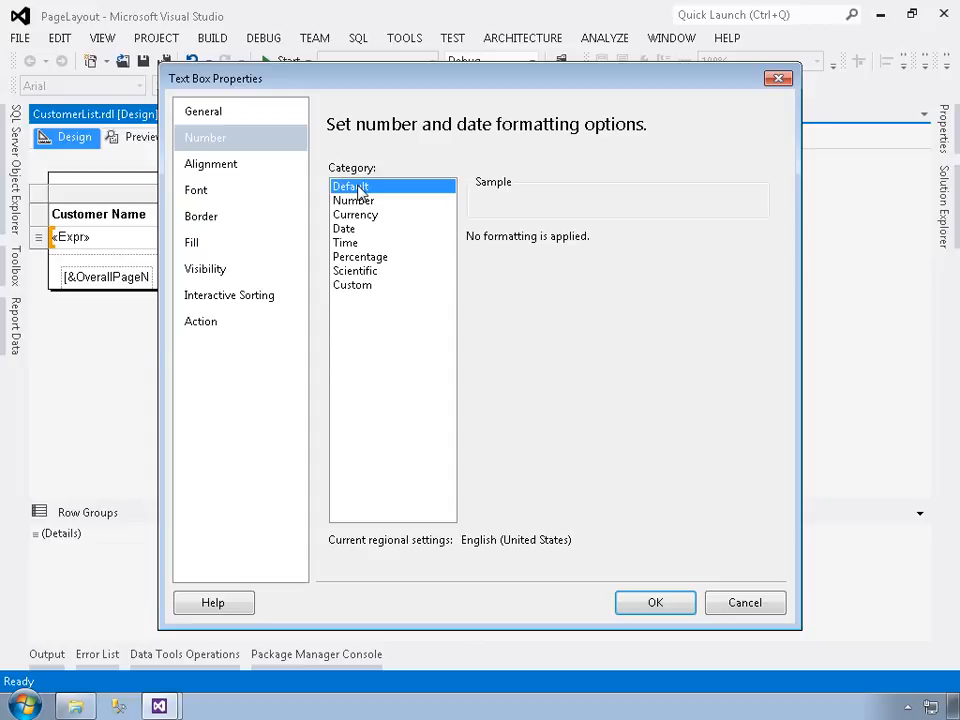
# Step: Review the alignment, font, border, fill, visibility, action and interactive sorting settings of the Phone text box, discarding any changes
pyautogui.click(270, 164)
pyautogui.click(243, 192)
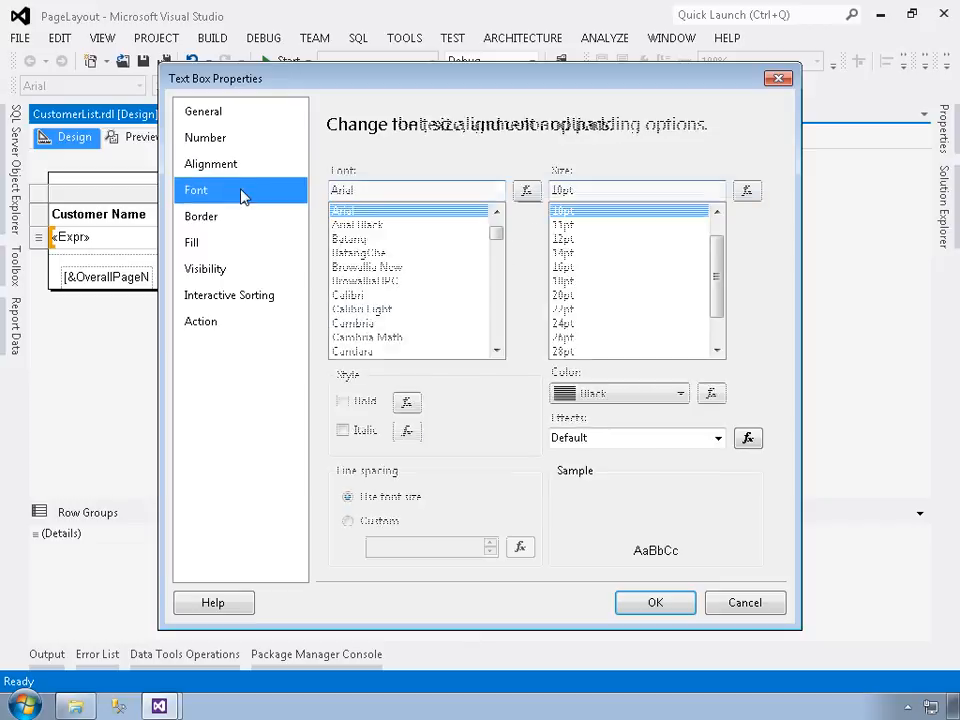
pyautogui.click(237, 223)
pyautogui.click(240, 245)
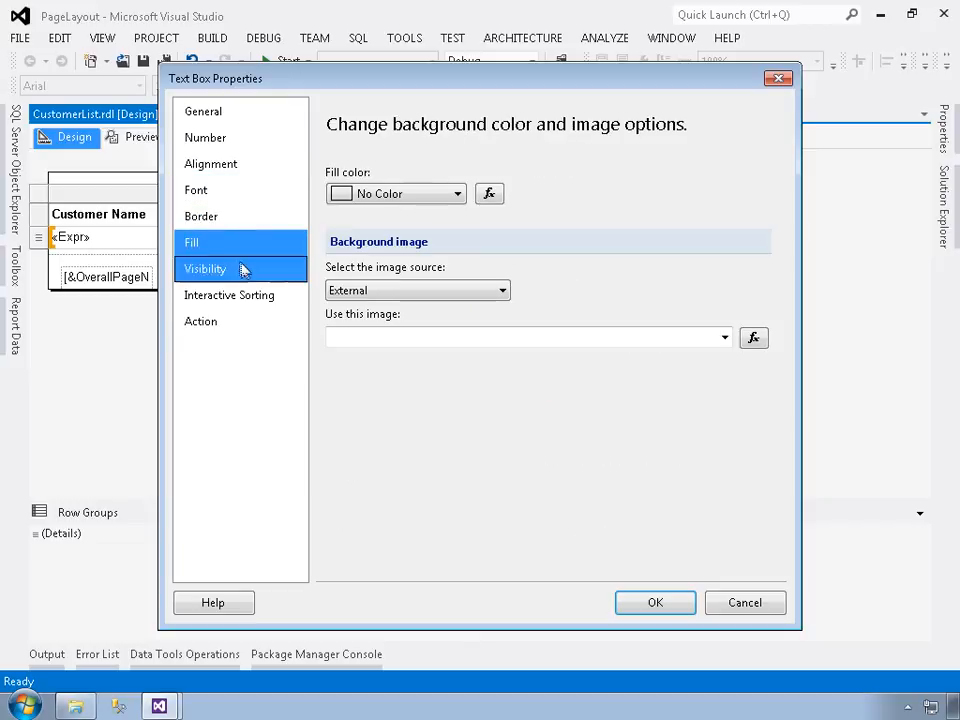
pyautogui.click(242, 272)
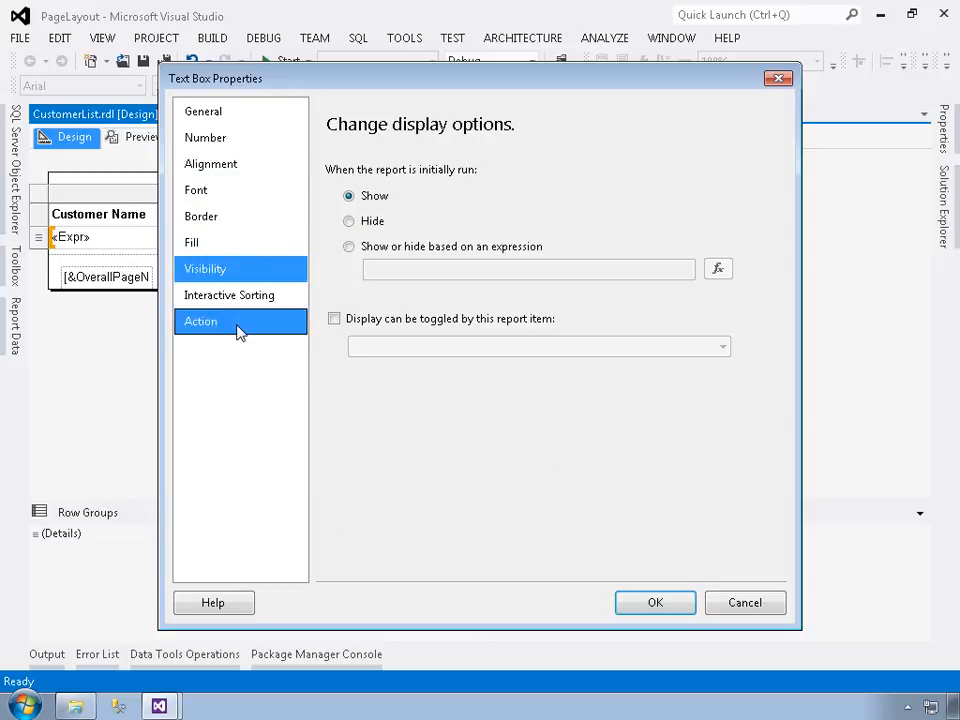
pyautogui.click(243, 323)
pyautogui.click(246, 299)
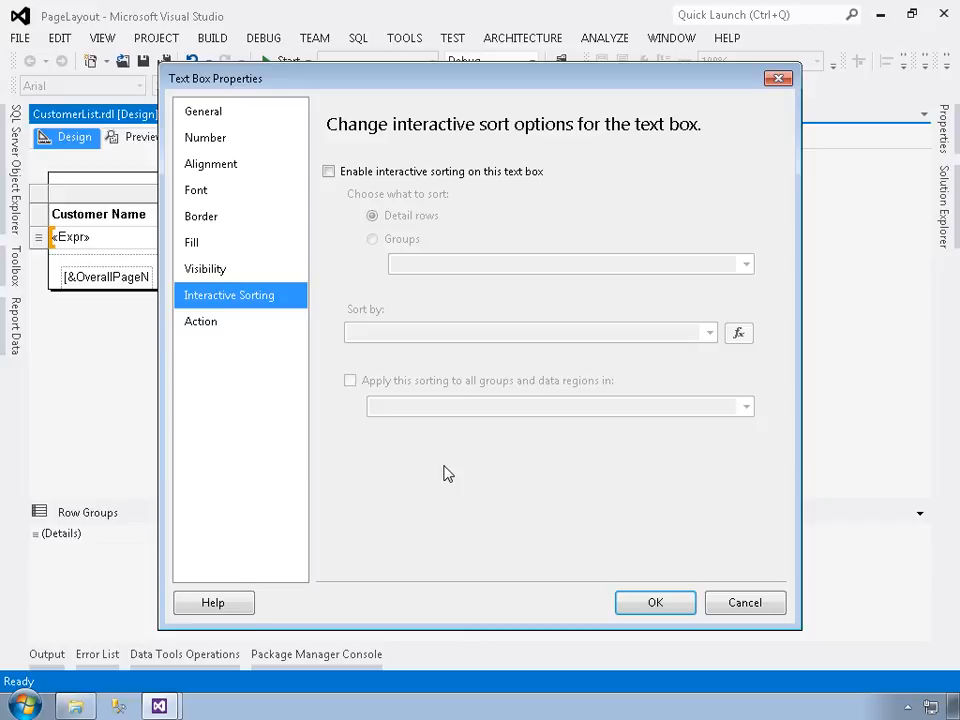
pyautogui.click(741, 604)
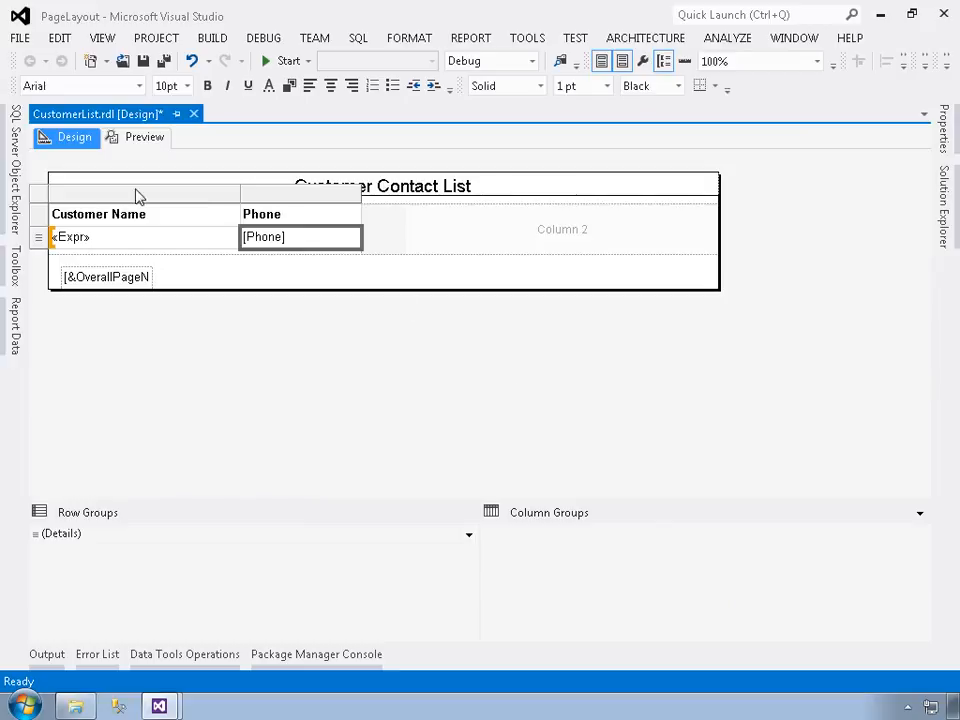
# Step: Select the table's entire detail row and view its cells' shared properties and the list of report objects
pyautogui.click(43, 199)
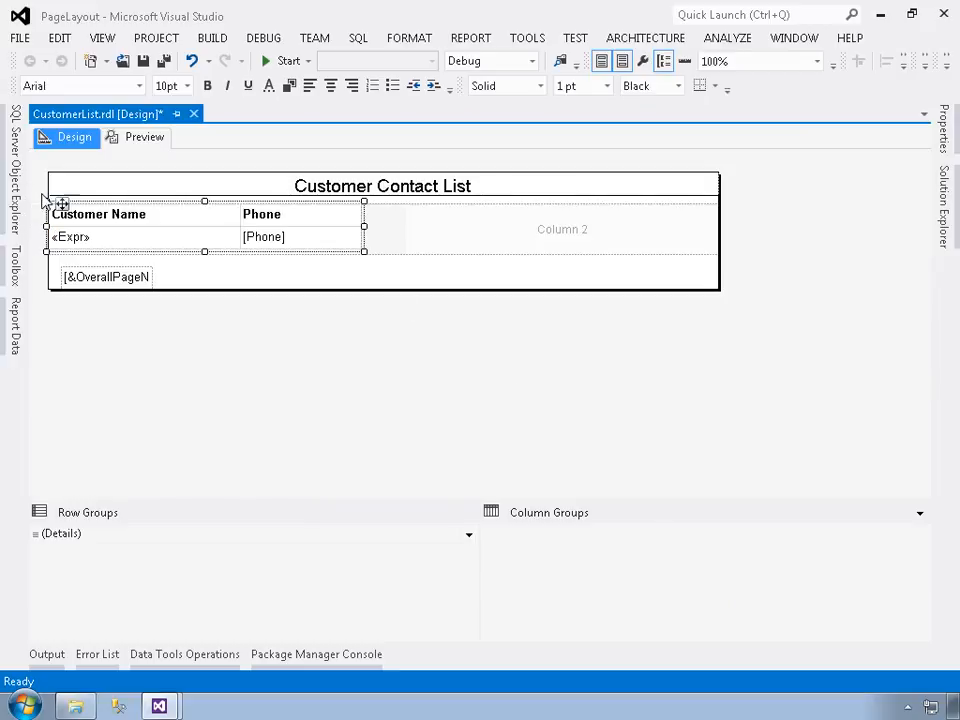
pyautogui.click(179, 244)
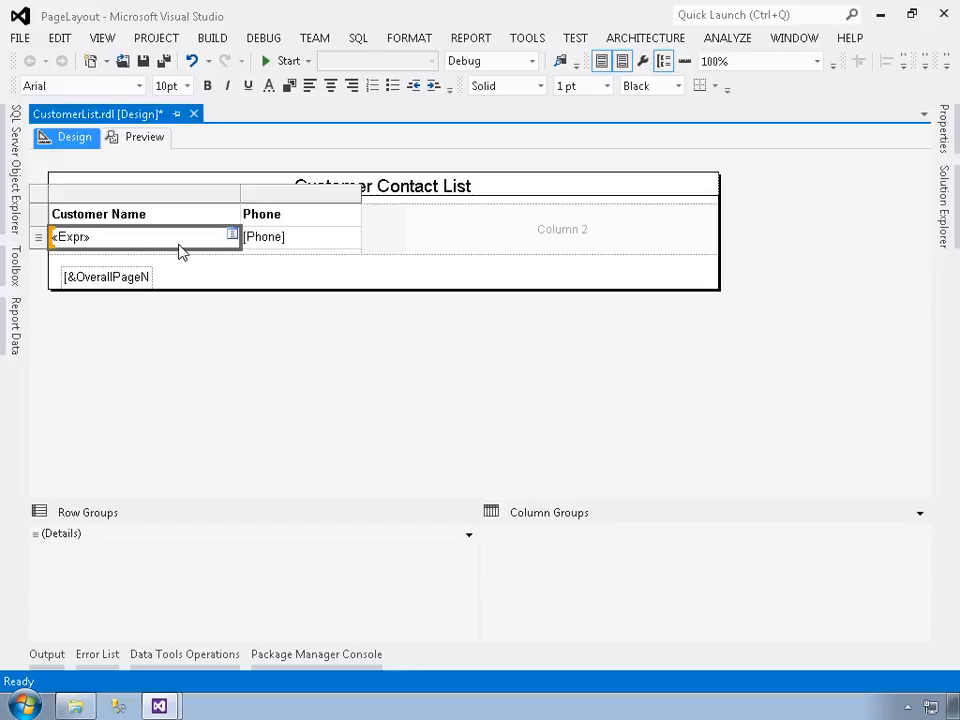
pyautogui.click(37, 219)
pyautogui.click(37, 240)
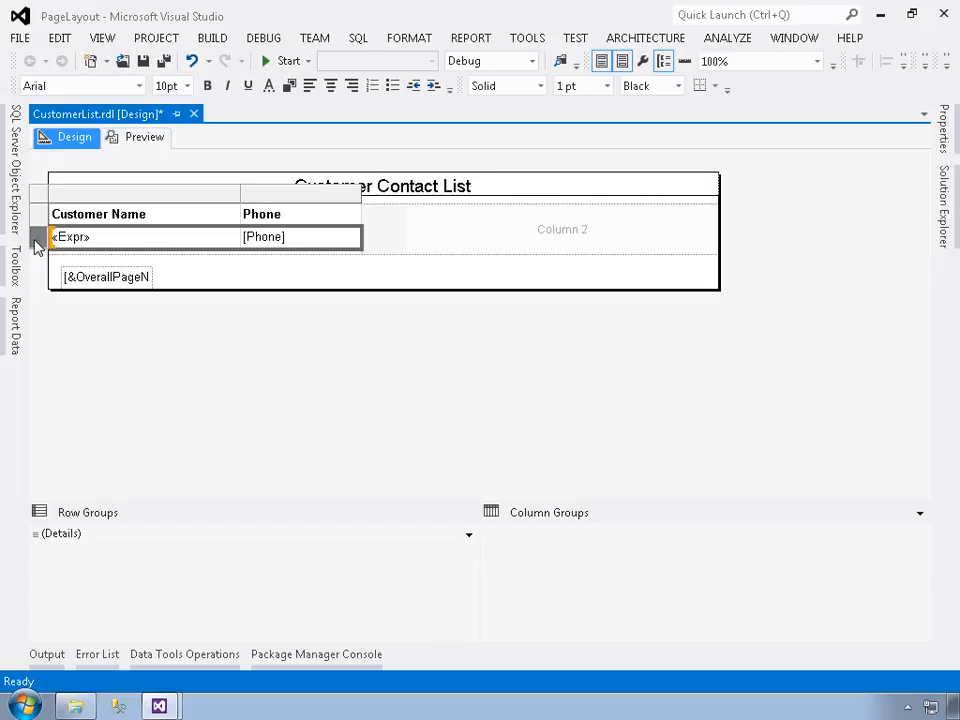
pyautogui.click(945, 135)
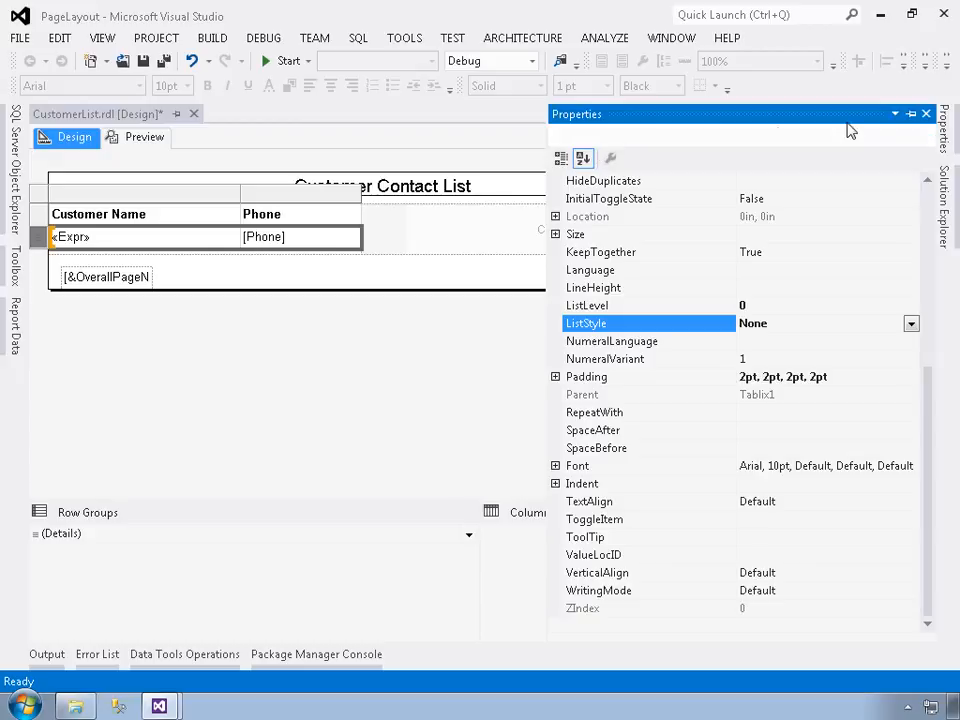
pyautogui.click(931, 137)
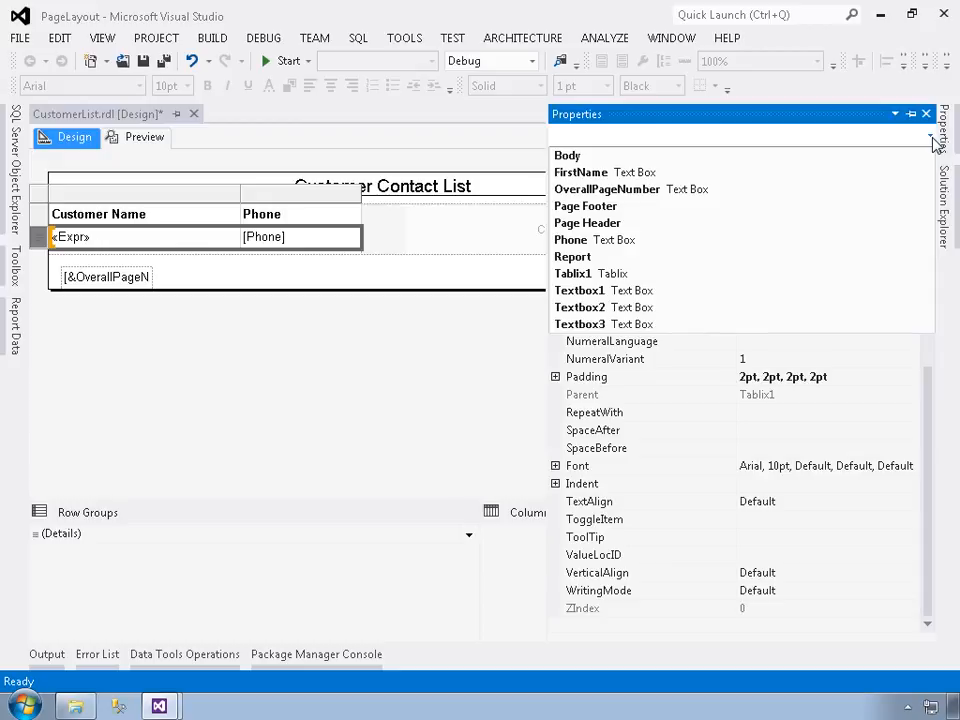
pyautogui.click(667, 140)
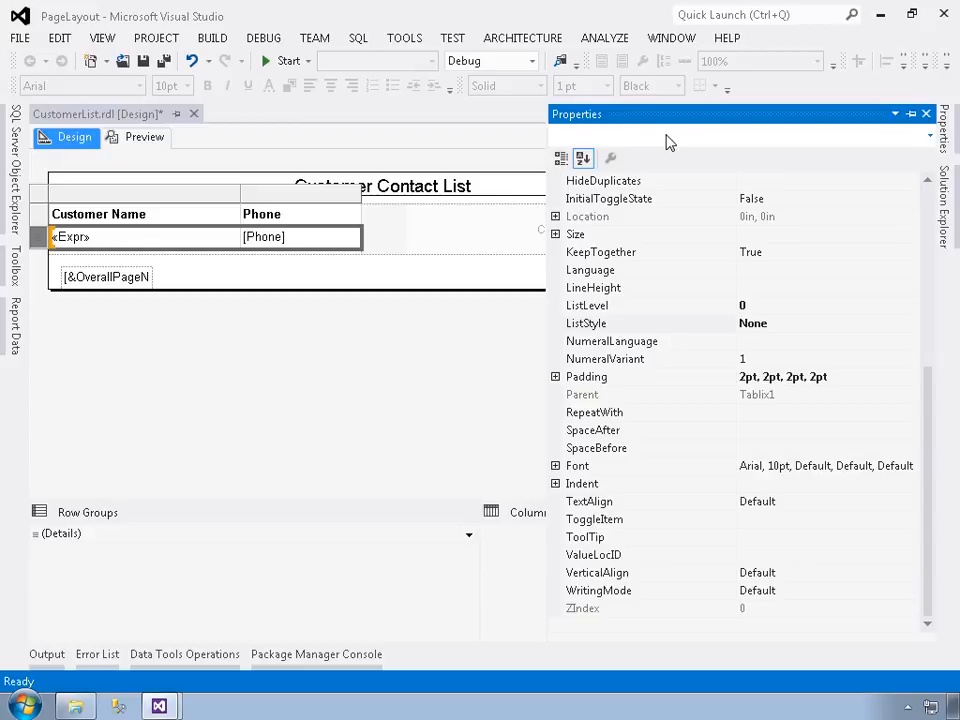
# Step: Select the entire Phone column and view the properties shared by its text boxes
pyautogui.click(278, 193)
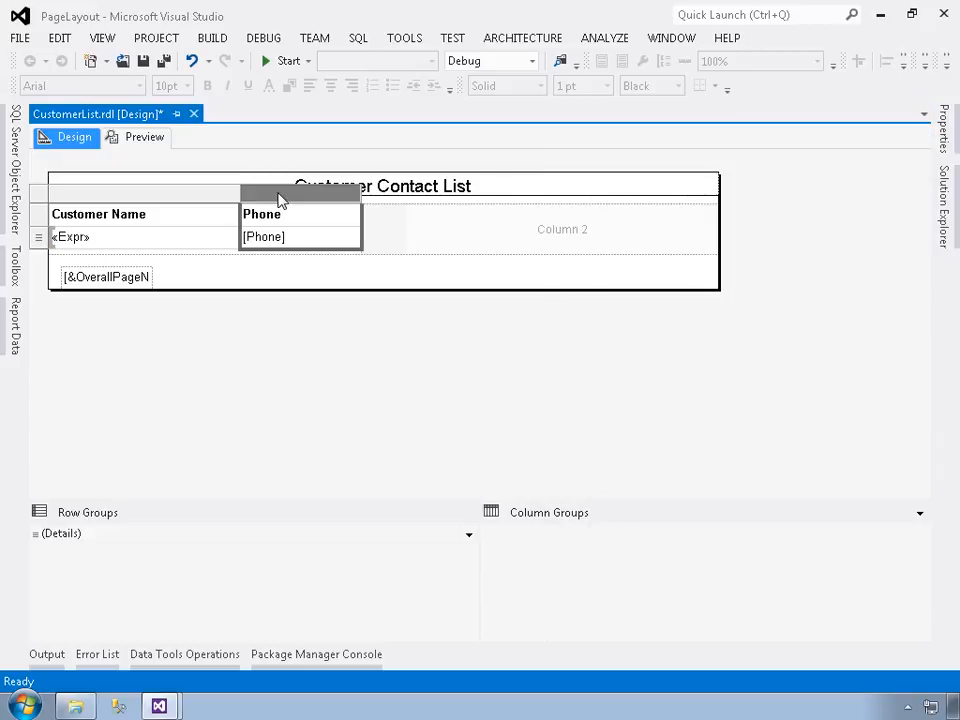
pyautogui.click(946, 132)
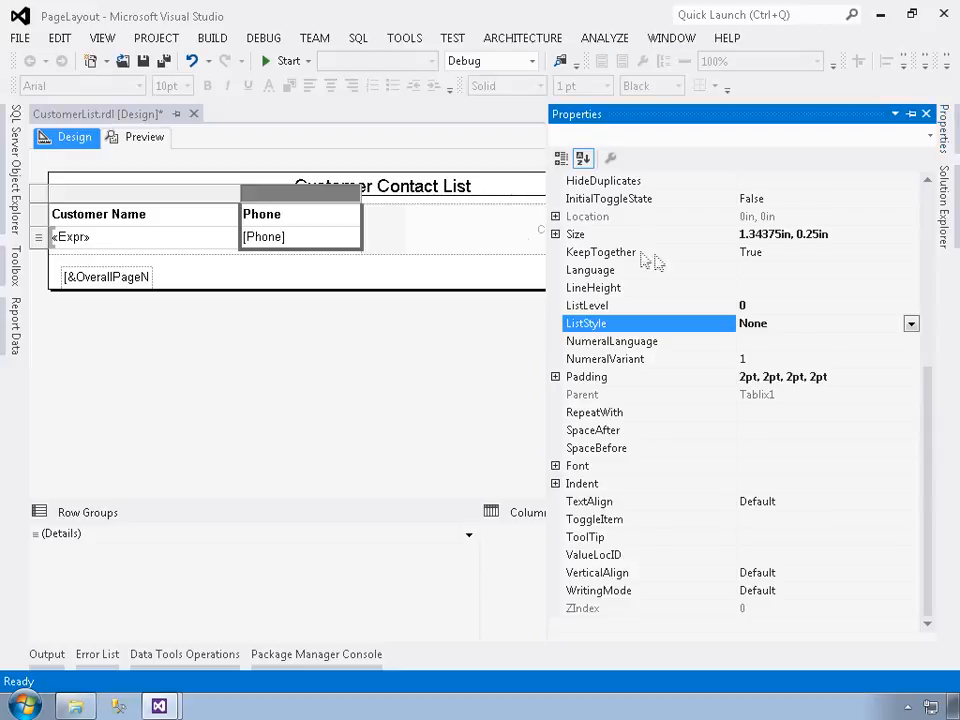
pyautogui.click(282, 207)
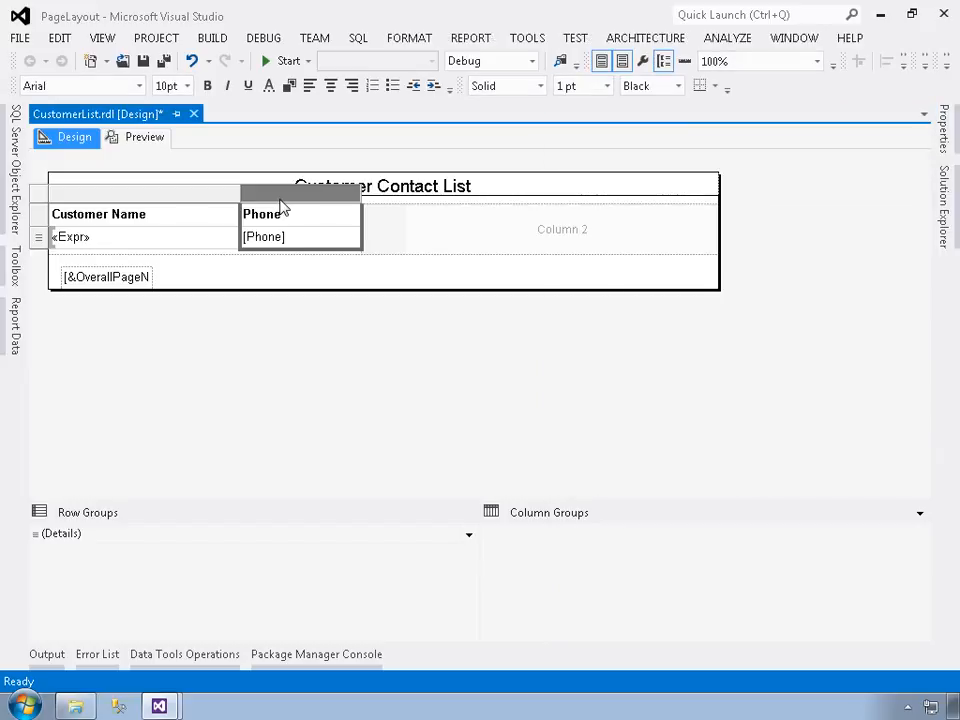